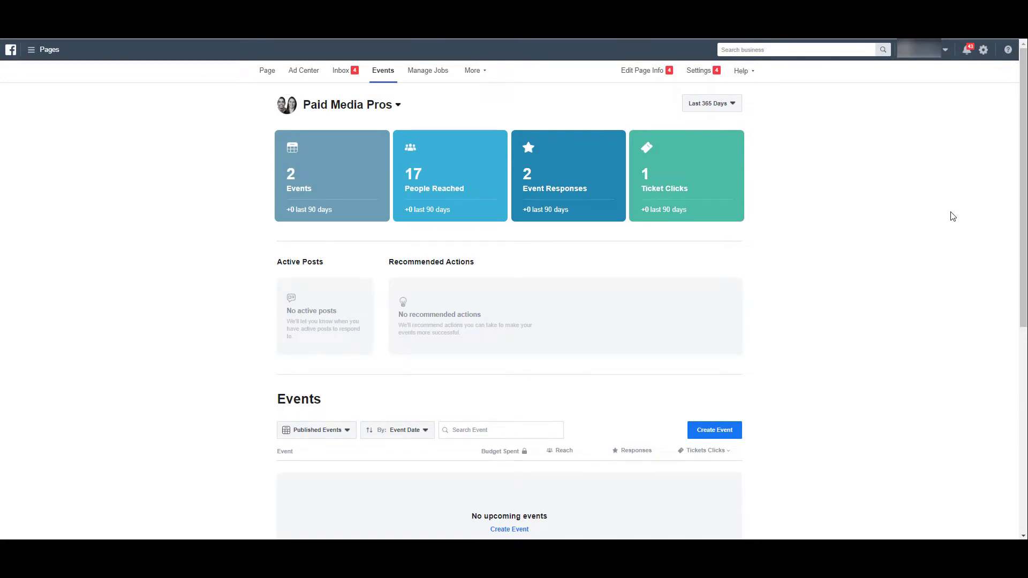
Step: Start a new event named 'Joe and Michelle Speaking'
click(738, 429)
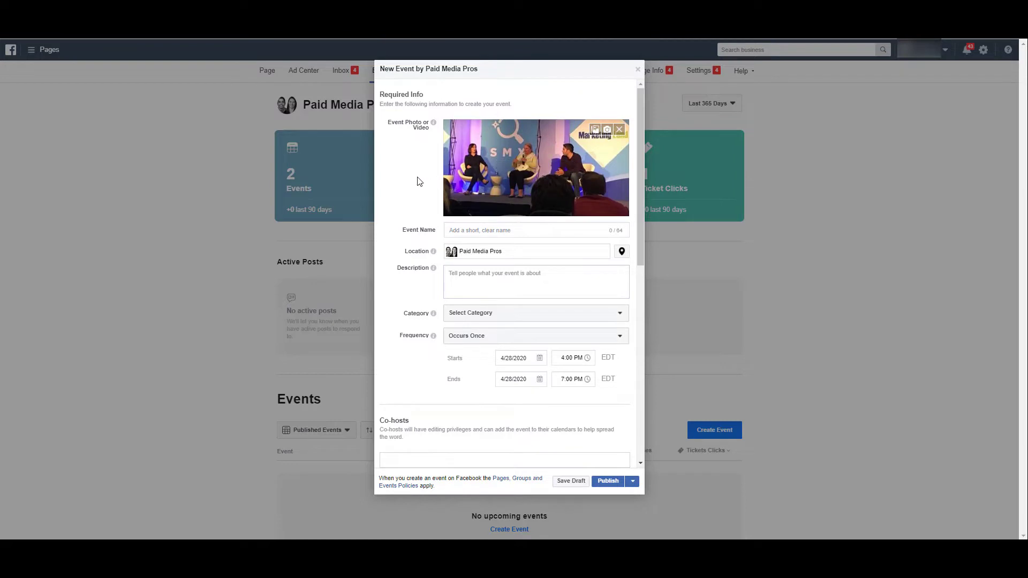
click(469, 228)
text(Joe and Michelle Speaking)
Step: Set the event location to United States instead of Milwaukee
click(401, 252)
text(milwaukee)
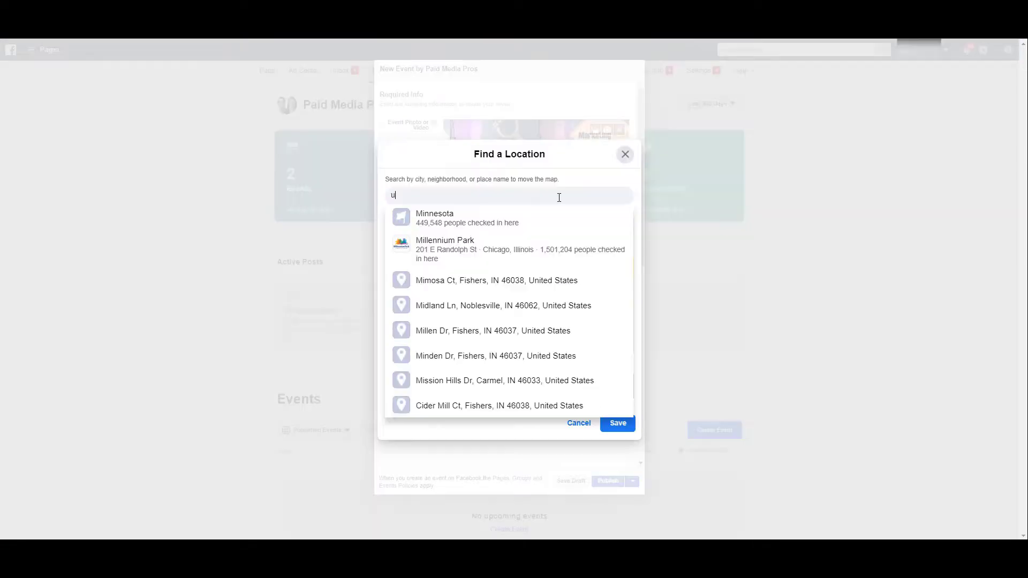
text(united)
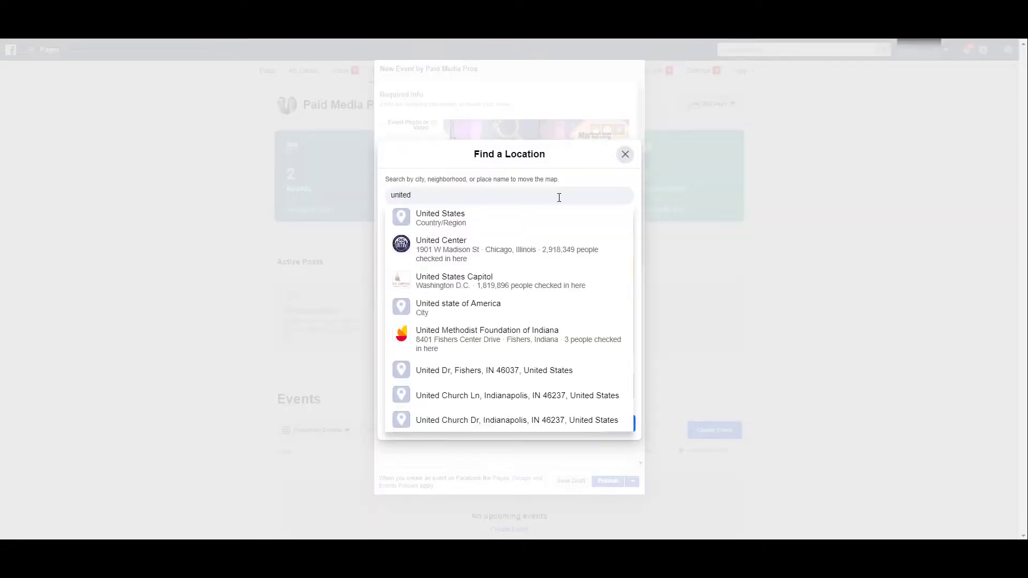
click(537, 221)
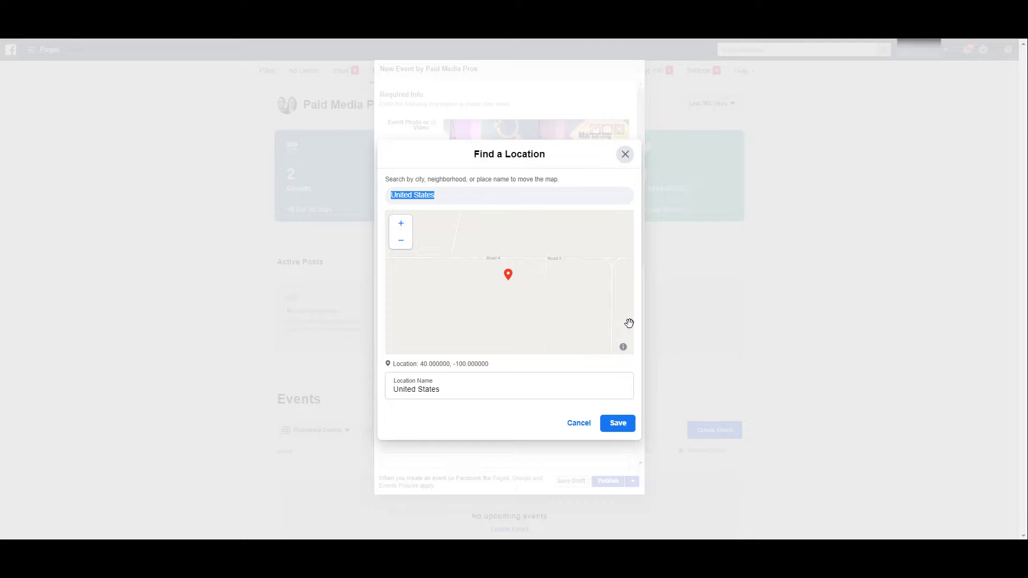
click(619, 424)
Step: Enter the description 'Joe and Michelle speaking somewhere.' and choose the Other category
click(603, 286)
text(Joe and Mic)
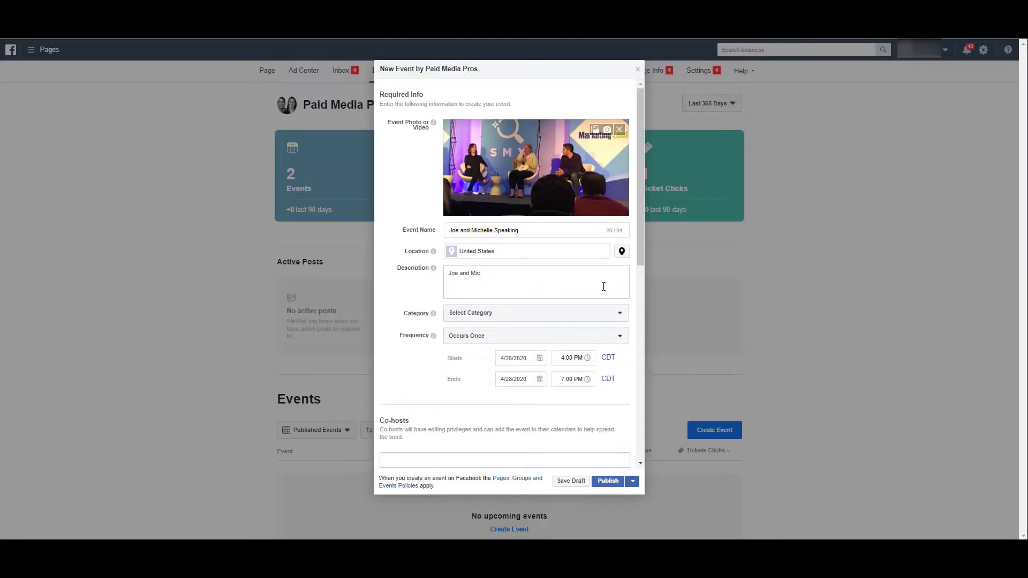
text(helle speaking somewhere.)
click(513, 314)
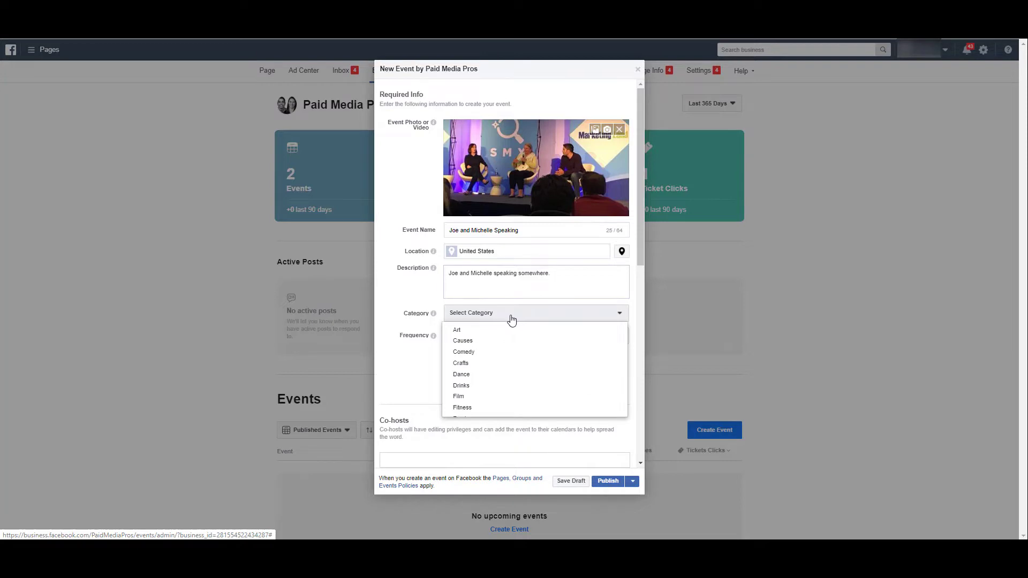
scroll(586, 333, down, 2)
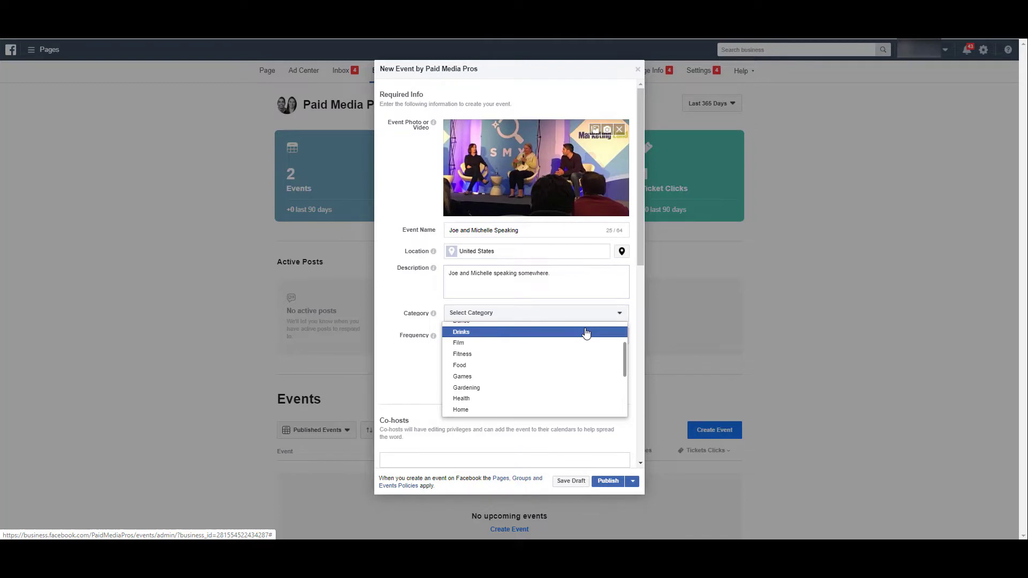
scroll(586, 333, down, 2)
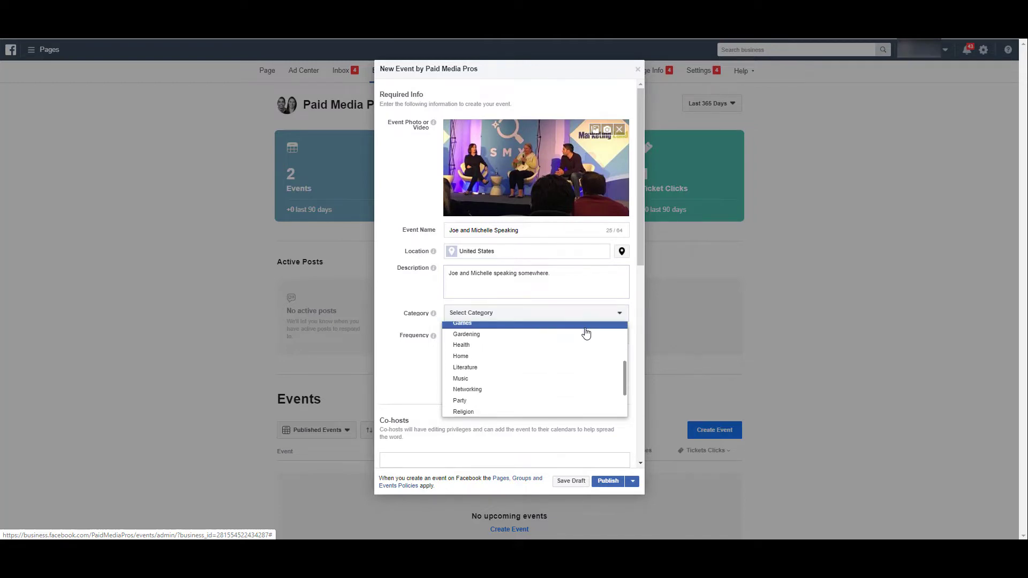
scroll(586, 333, down, 2)
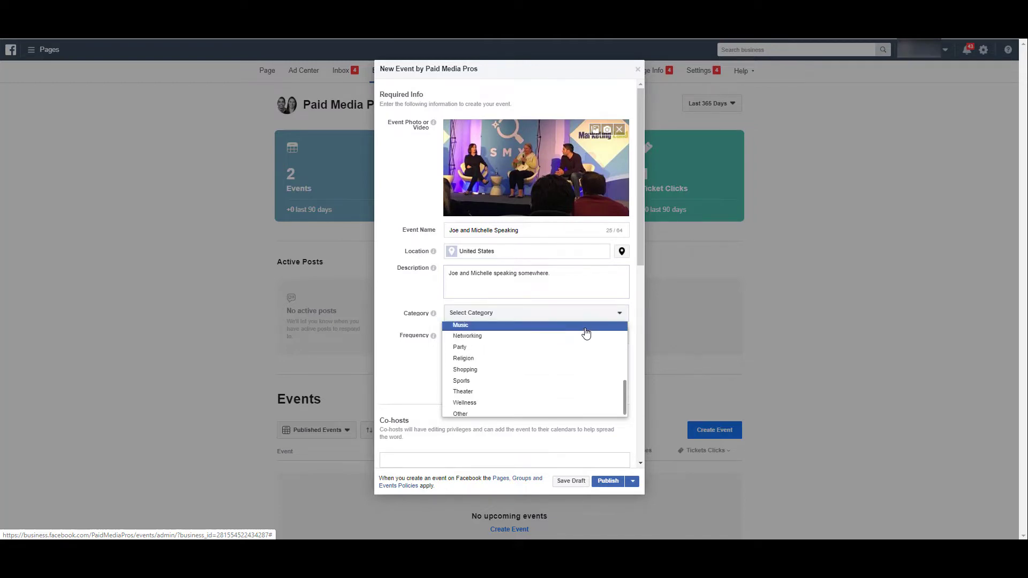
click(570, 414)
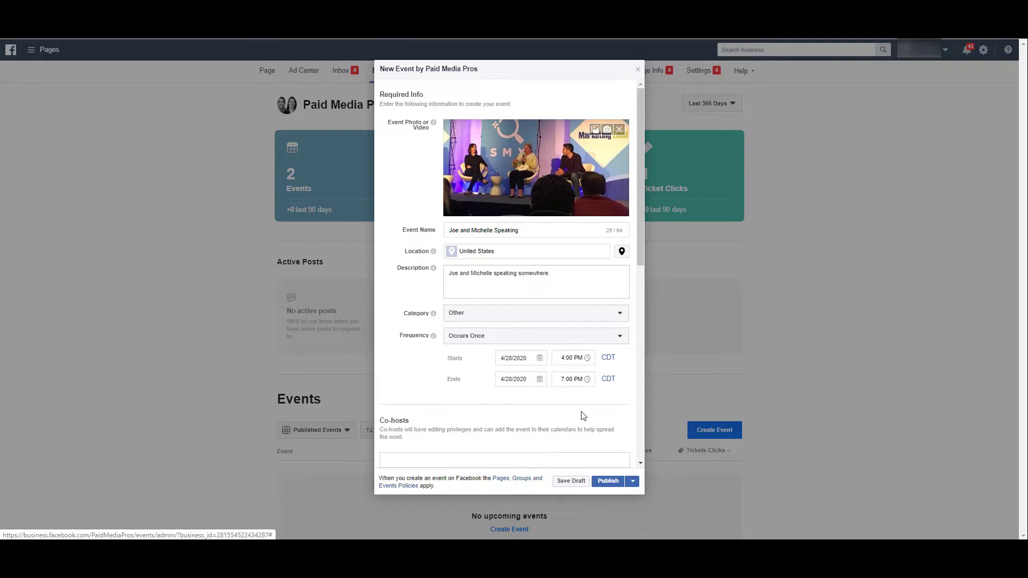
Step: Switch the event frequency to Weekly, then back to Occurs Once
click(558, 342)
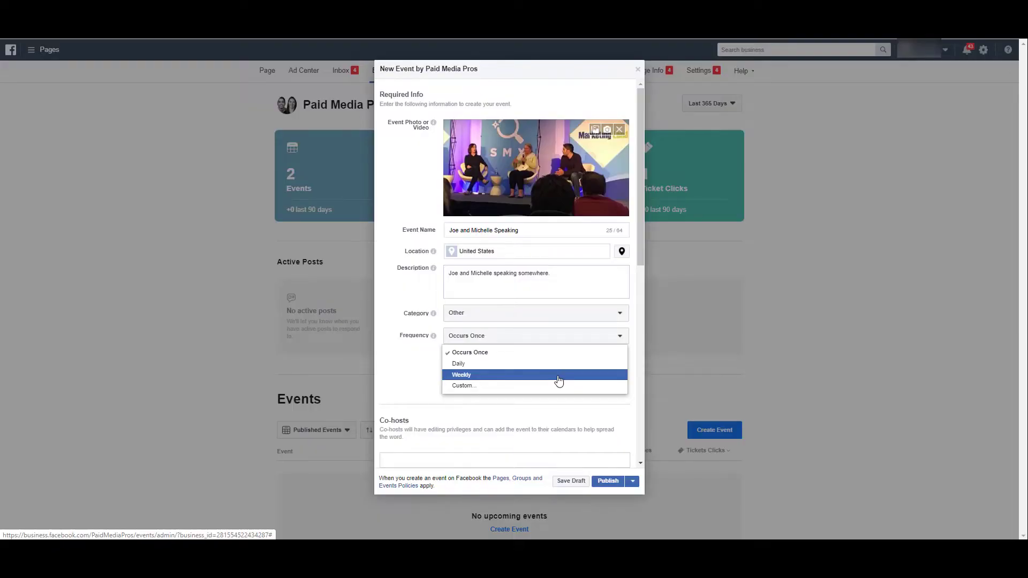
click(558, 374)
scroll(608, 395, down, 1)
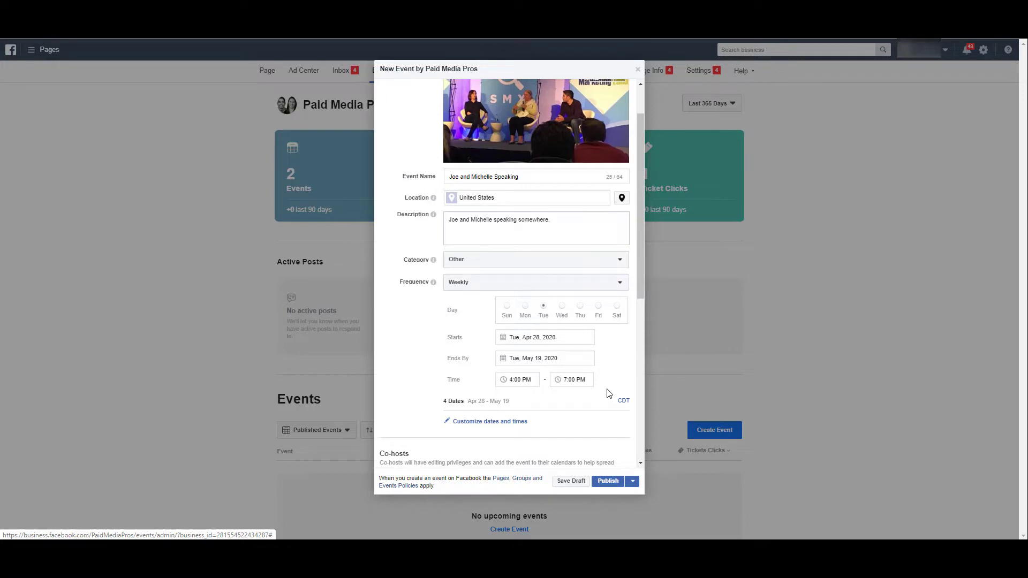
click(546, 282)
click(538, 302)
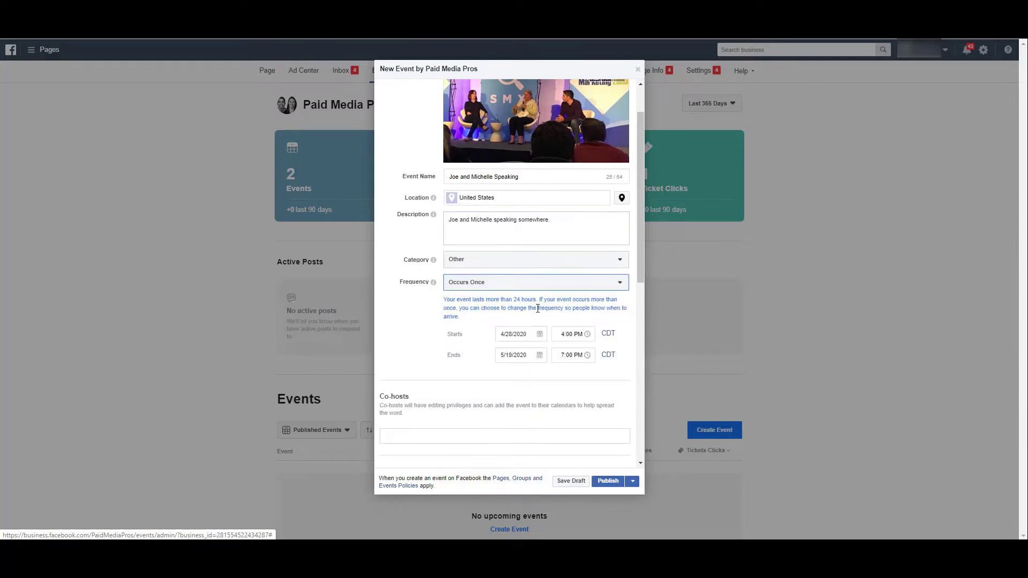
Step: Set start and end dates to 6/1/2020 with a 6:00 PM end time
click(539, 335)
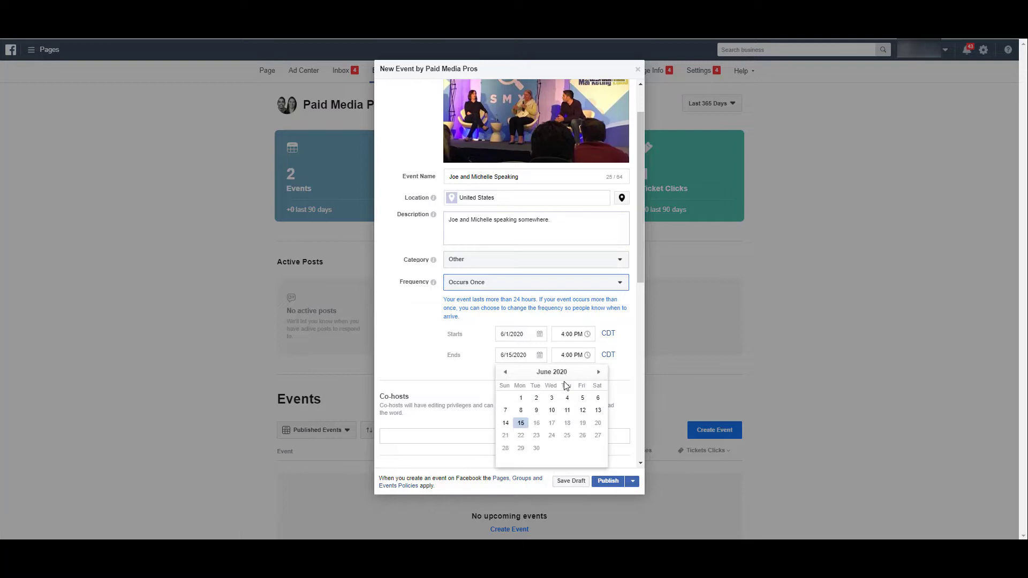
click(521, 399)
click(572, 325)
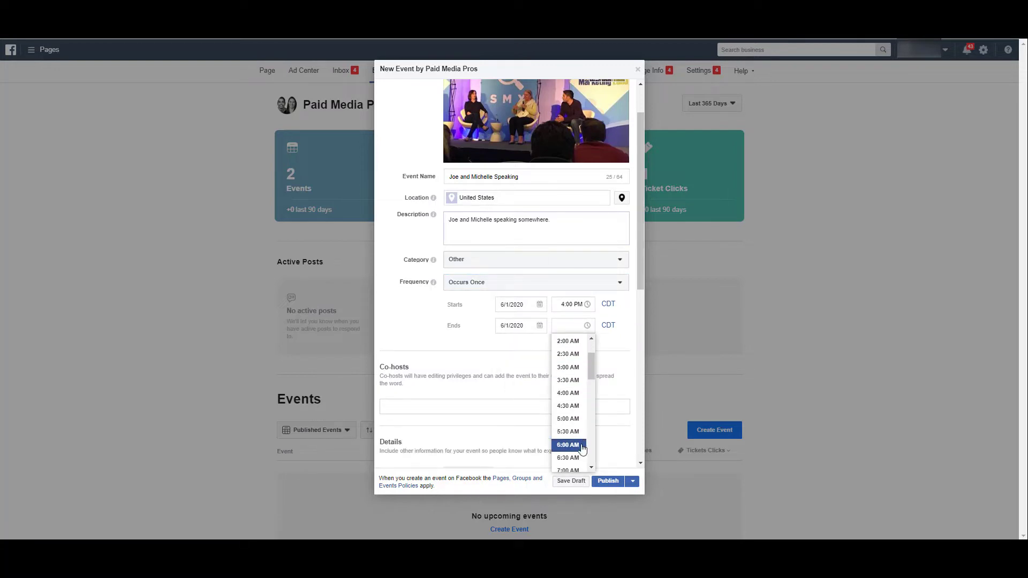
click(569, 434)
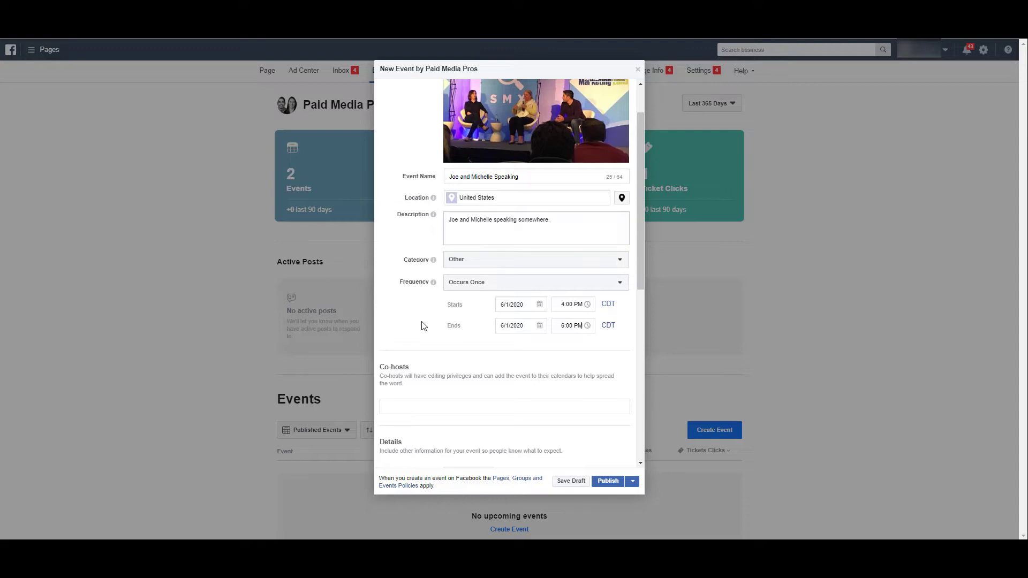
click(443, 404)
text(search)
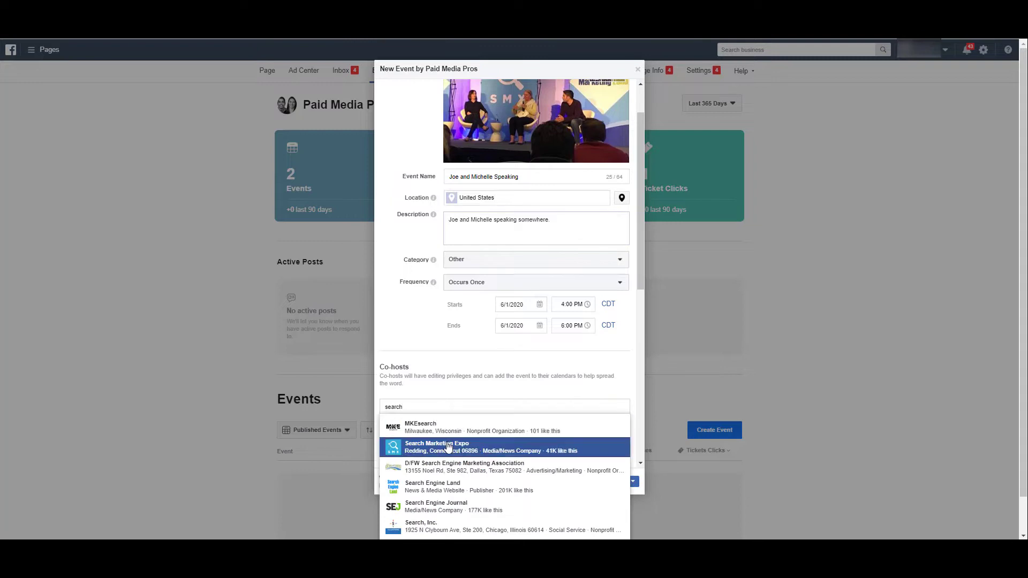
click(436, 447)
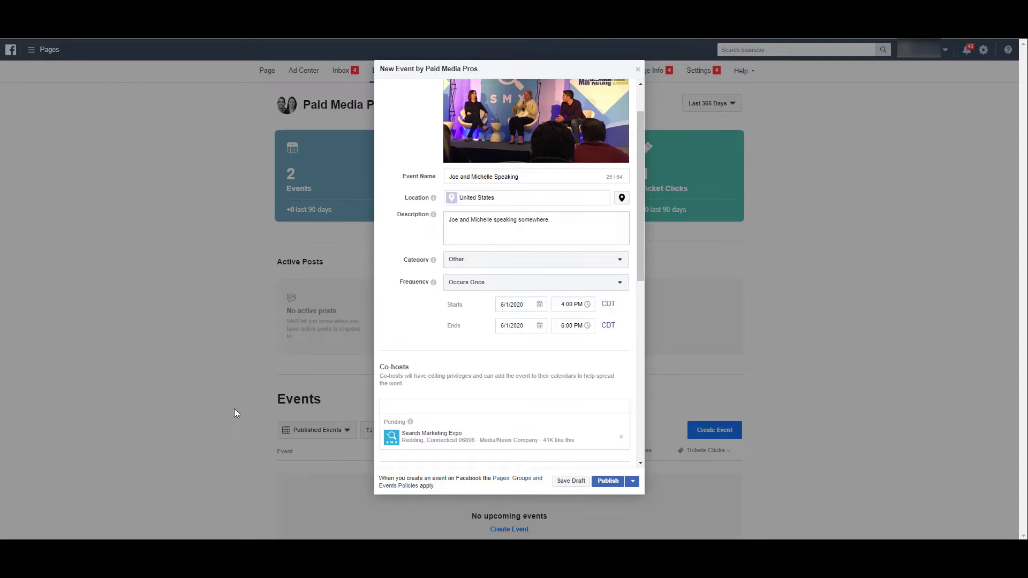
click(621, 436)
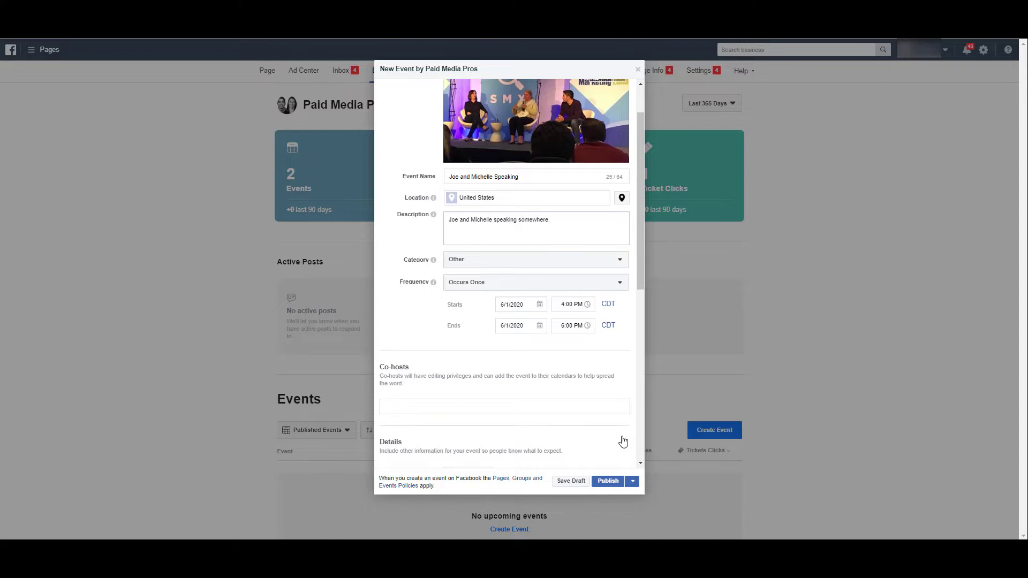
scroll(580, 286, down, 5)
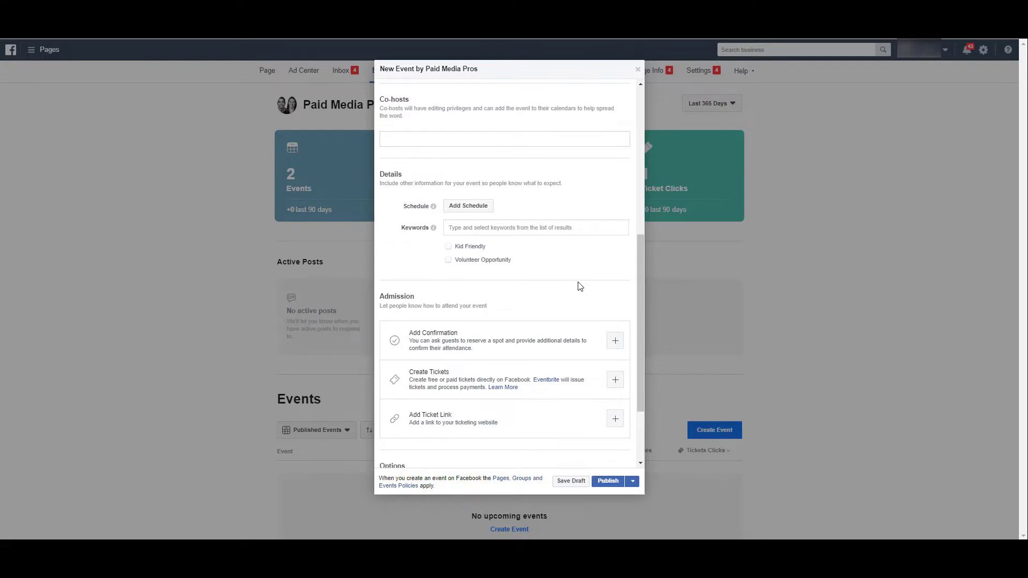
click(467, 206)
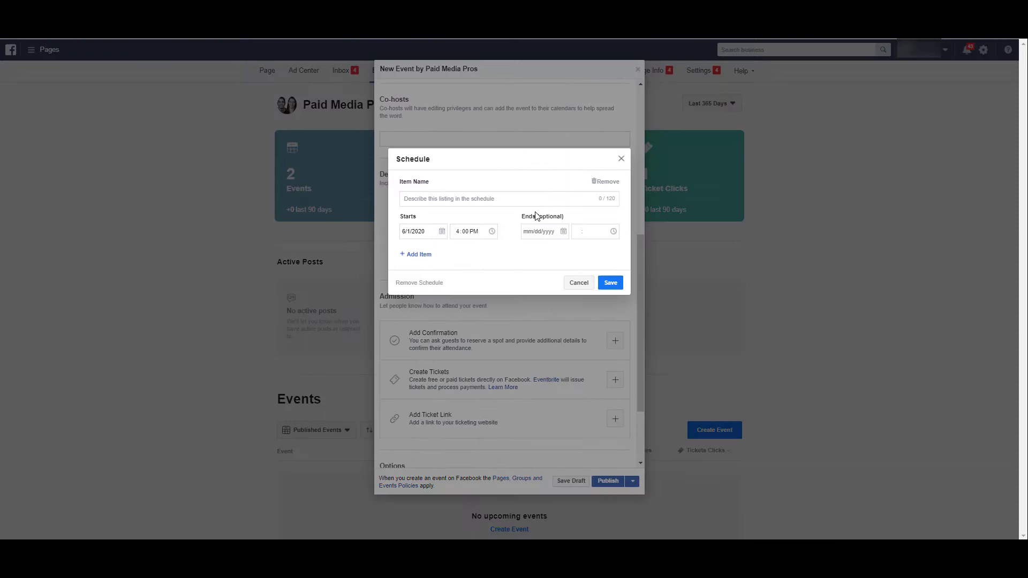
click(418, 255)
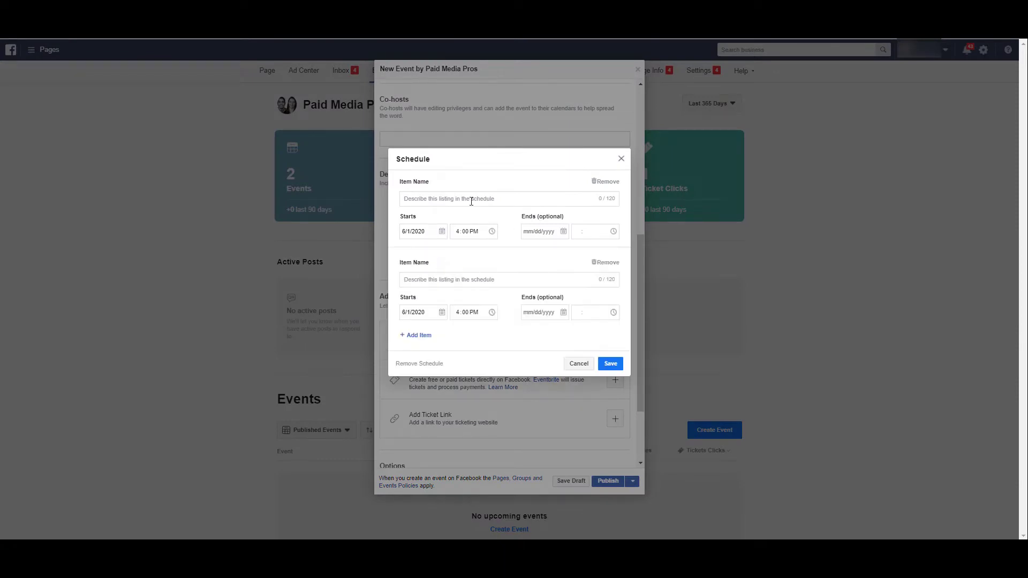
click(471, 199)
text(Michelle Morgan)
click(467, 280)
text(Joe Martinez)
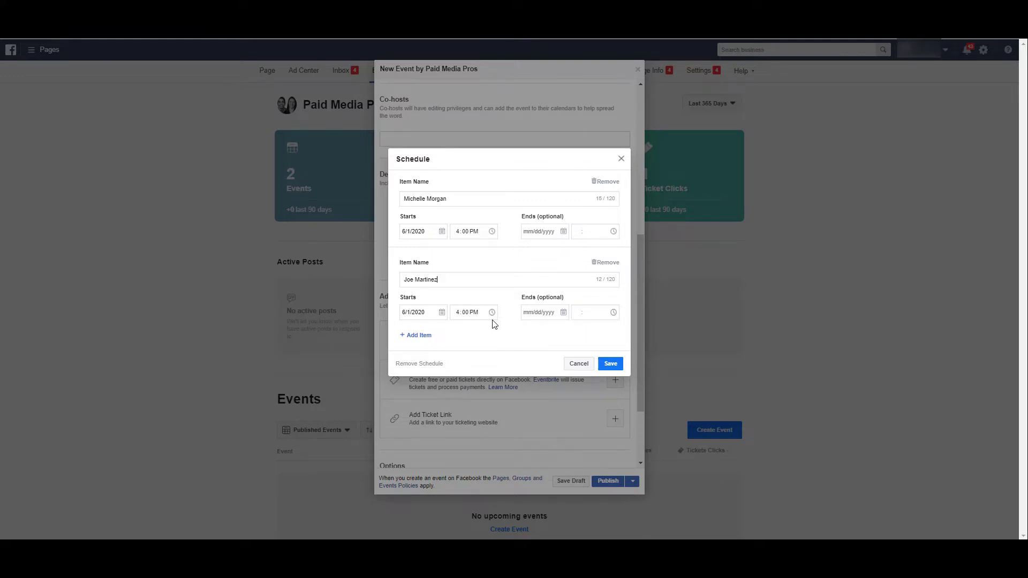
click(579, 363)
click(580, 238)
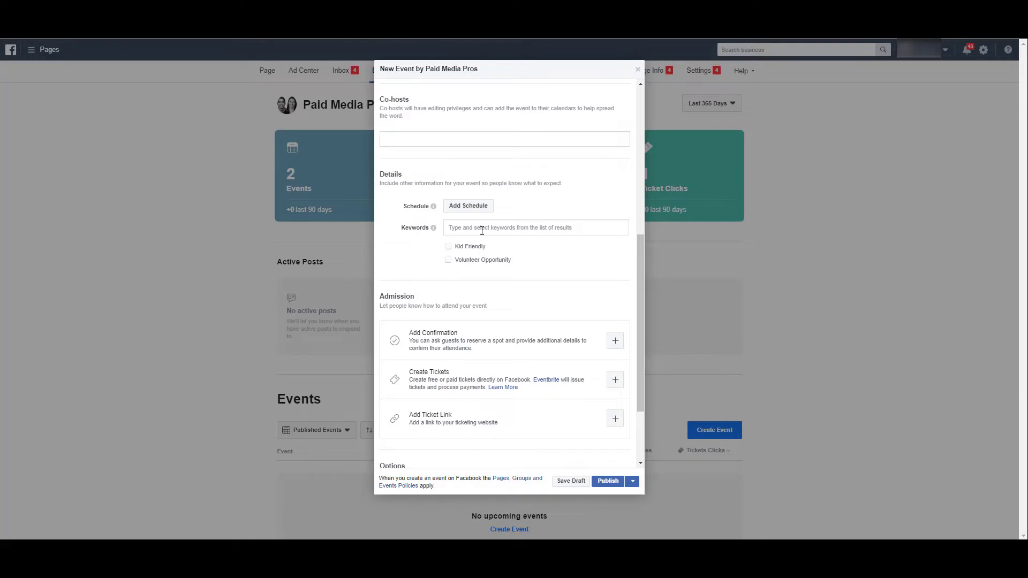
Step: Add keywords 'marketing, ppc, paid media' and tick Kid Friendly and Volunteer Opportunity
text(mark)
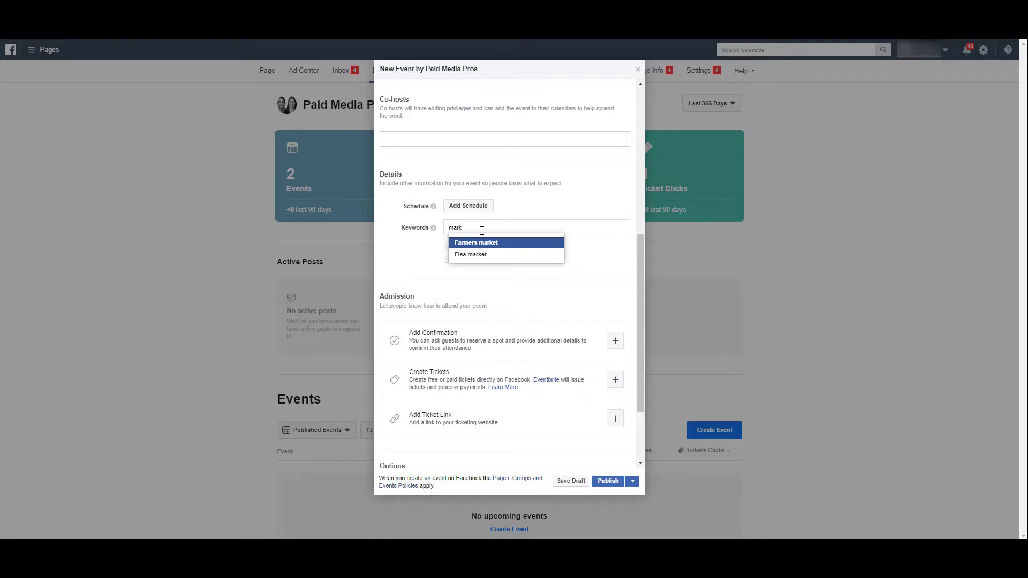
text(eting, ppc, paid media)
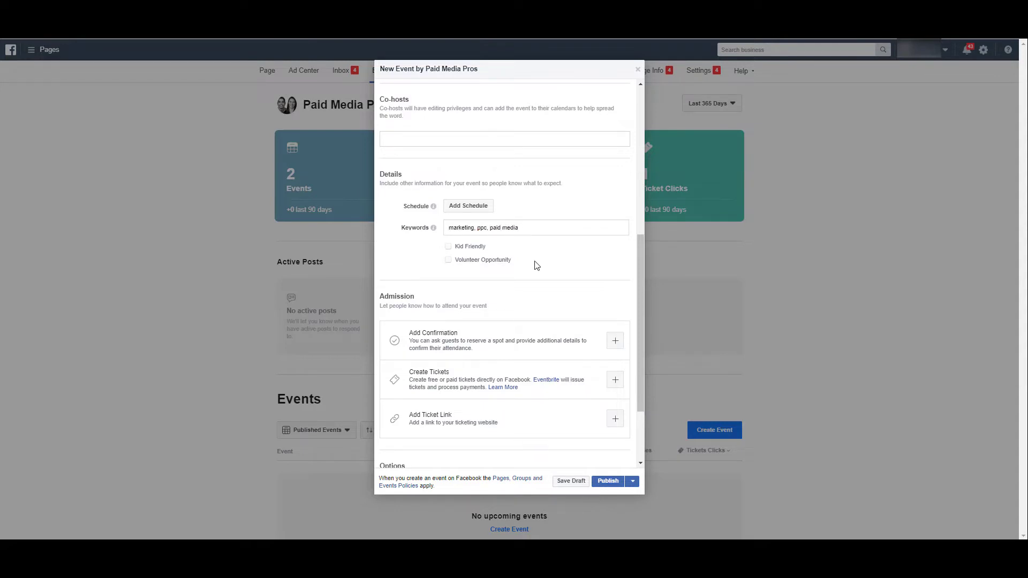
click(449, 247)
click(448, 261)
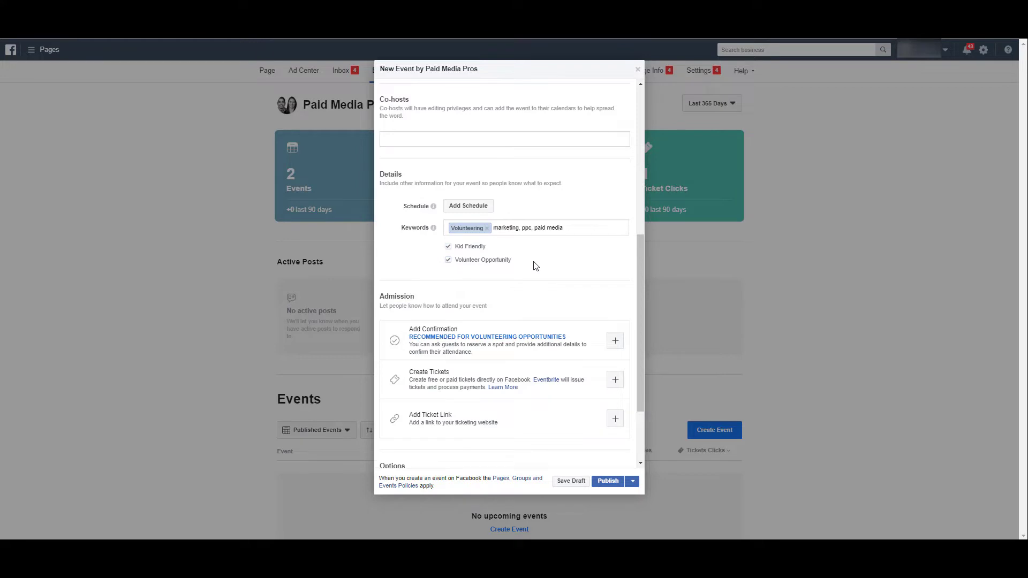
scroll(536, 266, down, 2)
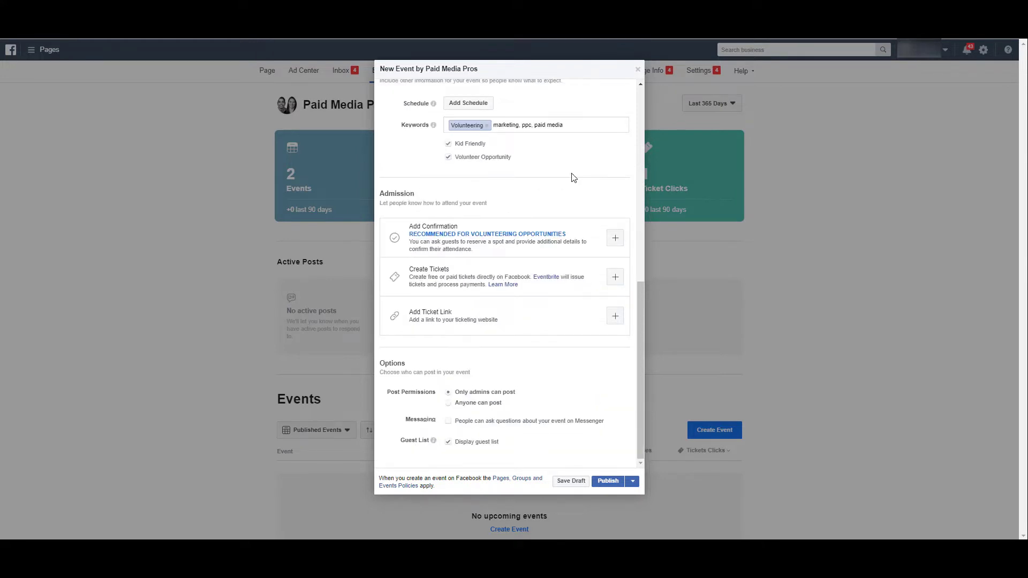
click(614, 238)
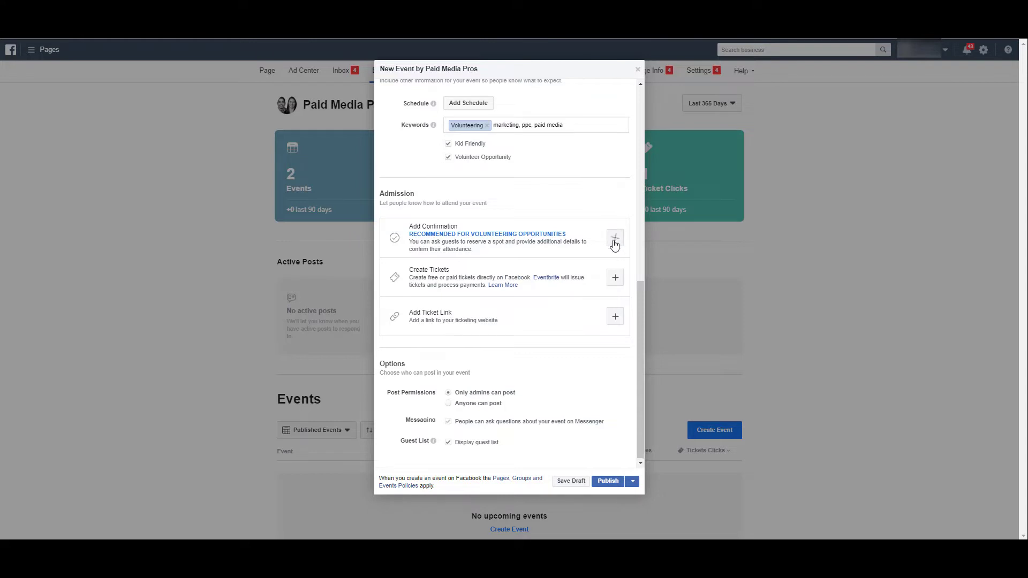
scroll(610, 278, down, 1)
scroll(611, 278, down, 1)
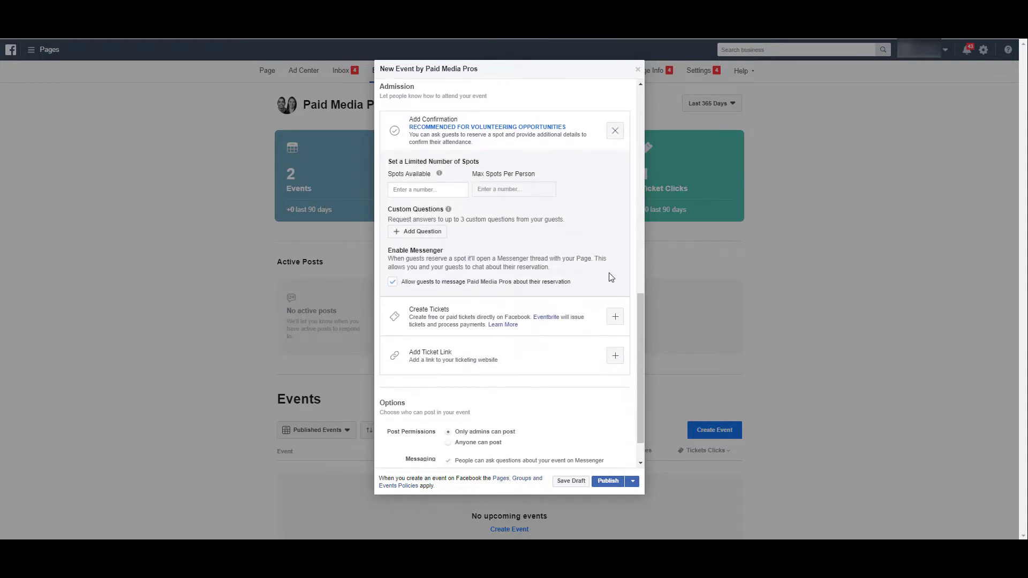
click(436, 189)
text(250)
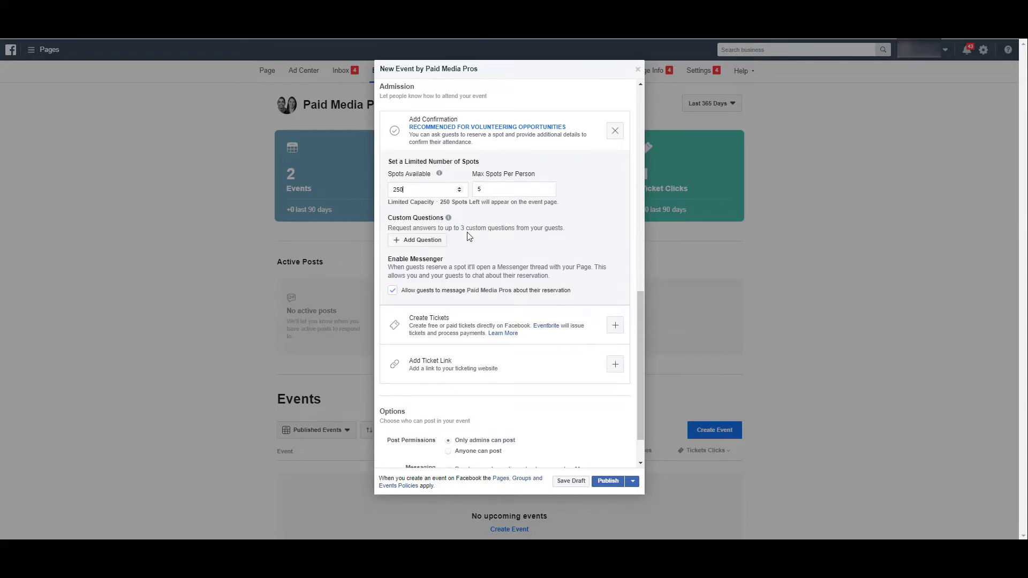
click(438, 239)
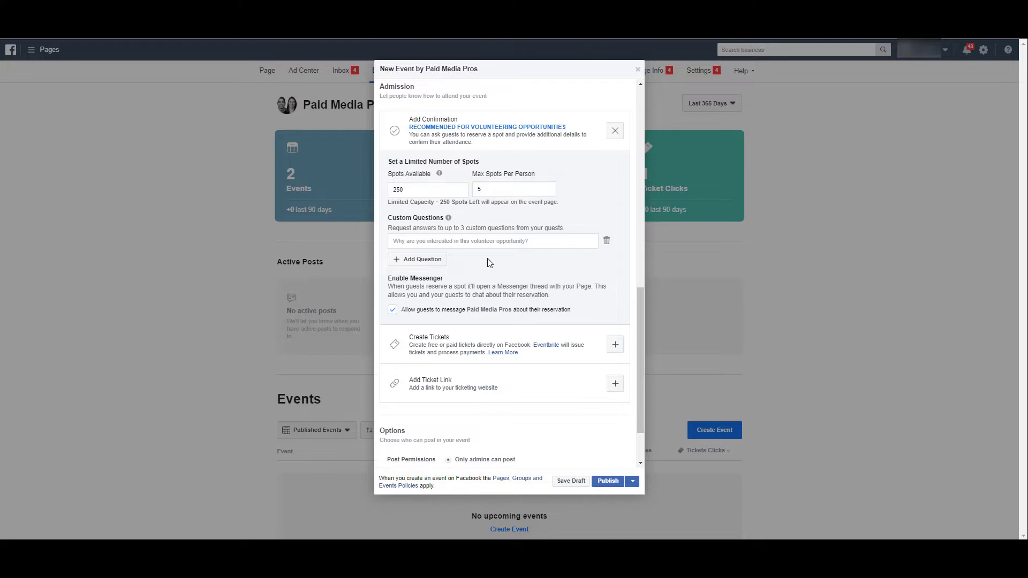
click(614, 131)
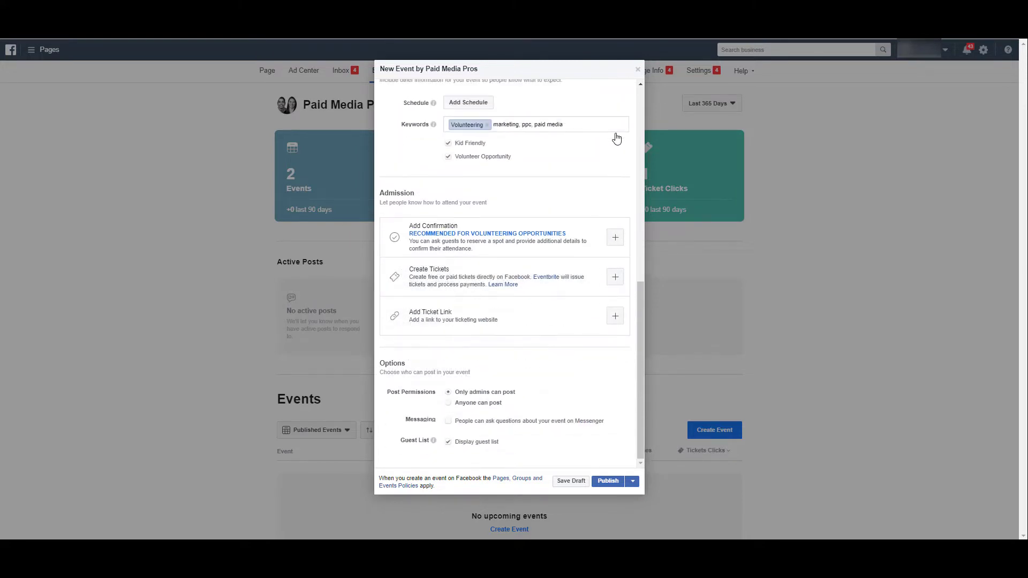
click(615, 278)
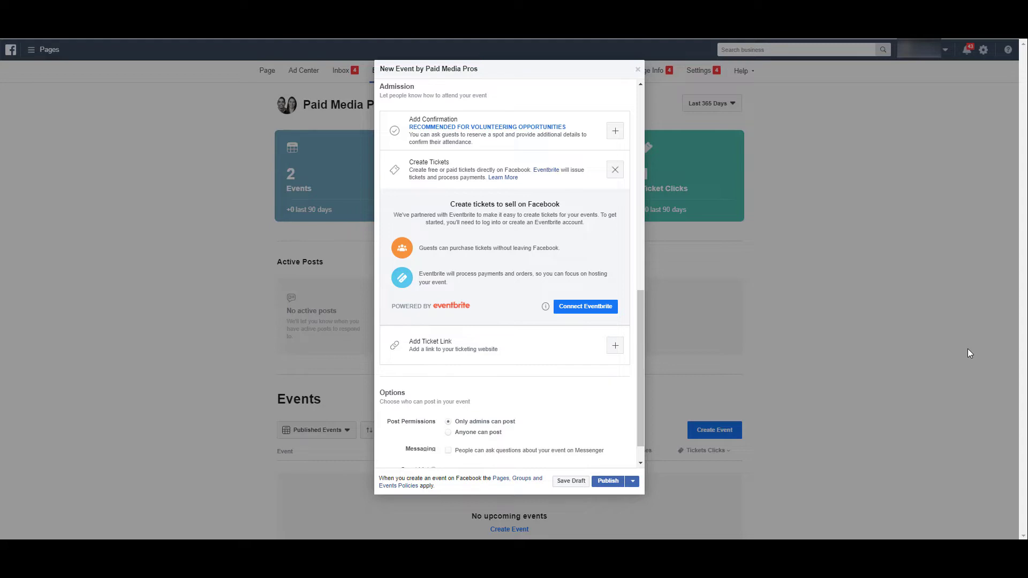
click(615, 170)
click(574, 235)
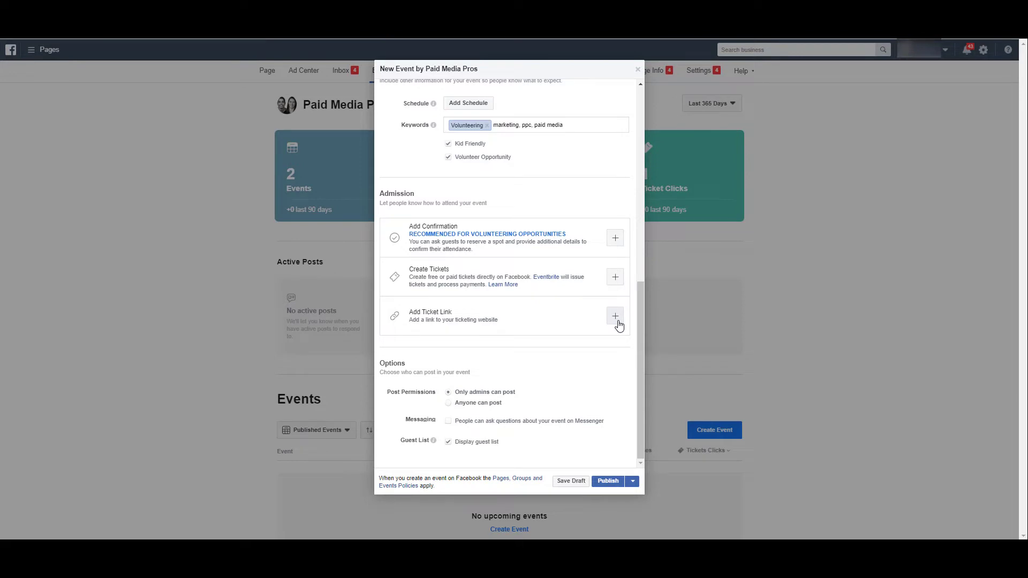
click(615, 317)
text(https://paidmed)
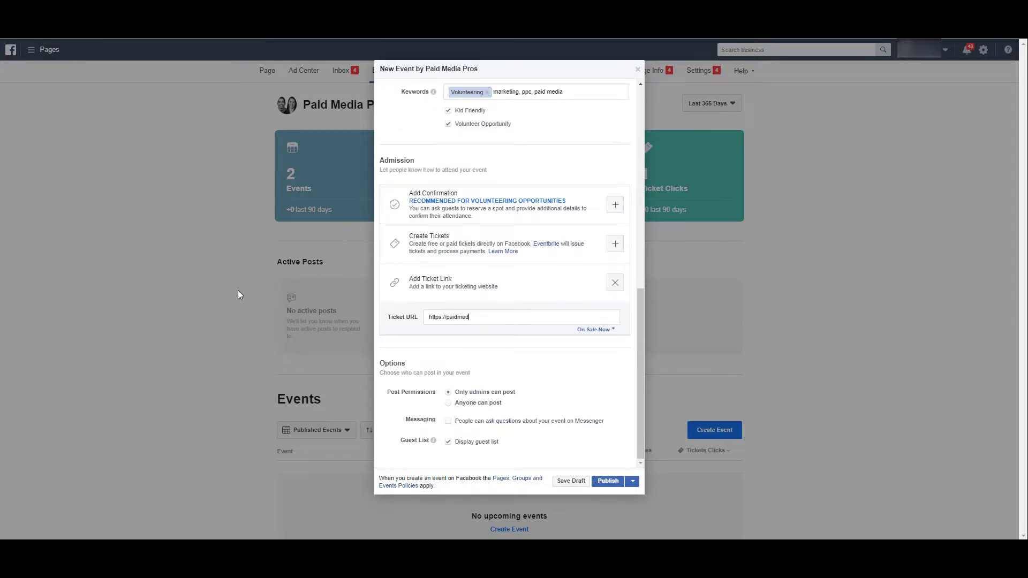
text(iapros.com/tickets)
click(600, 329)
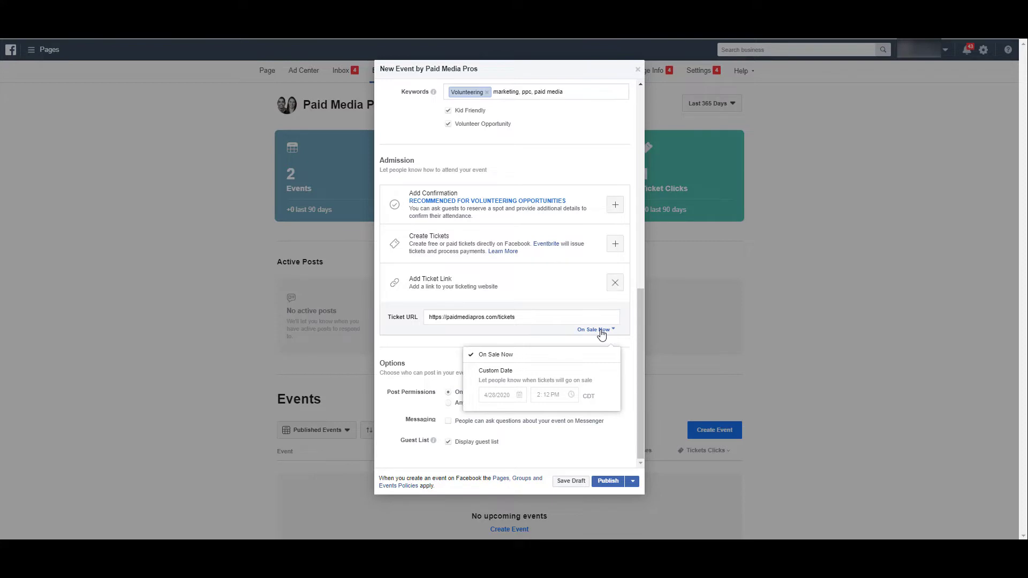
click(544, 374)
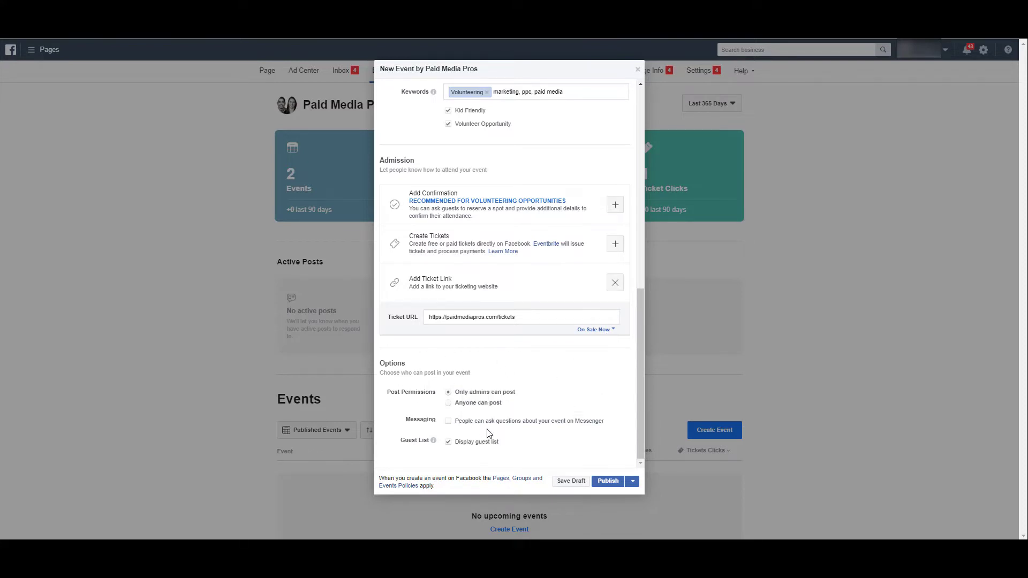
click(615, 482)
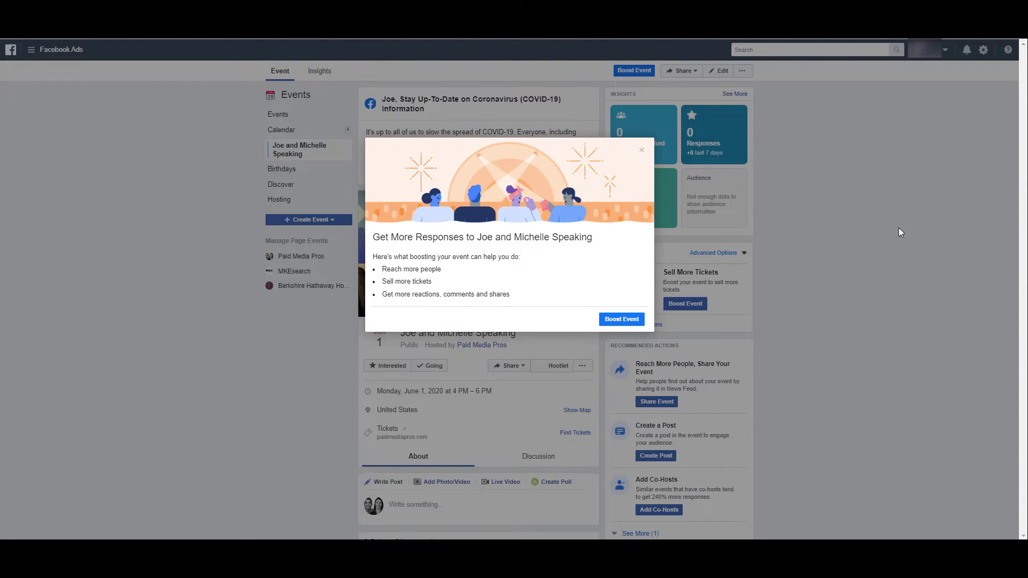
Step: Start a boost and review its ad creative, audience and $68.00, 34-day budget
click(631, 321)
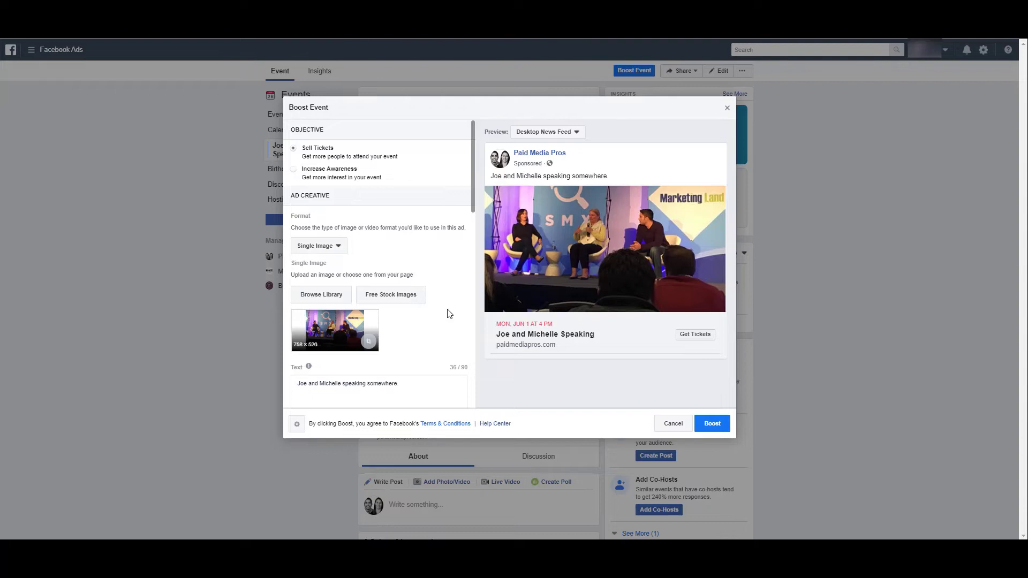
scroll(459, 294, down, 1)
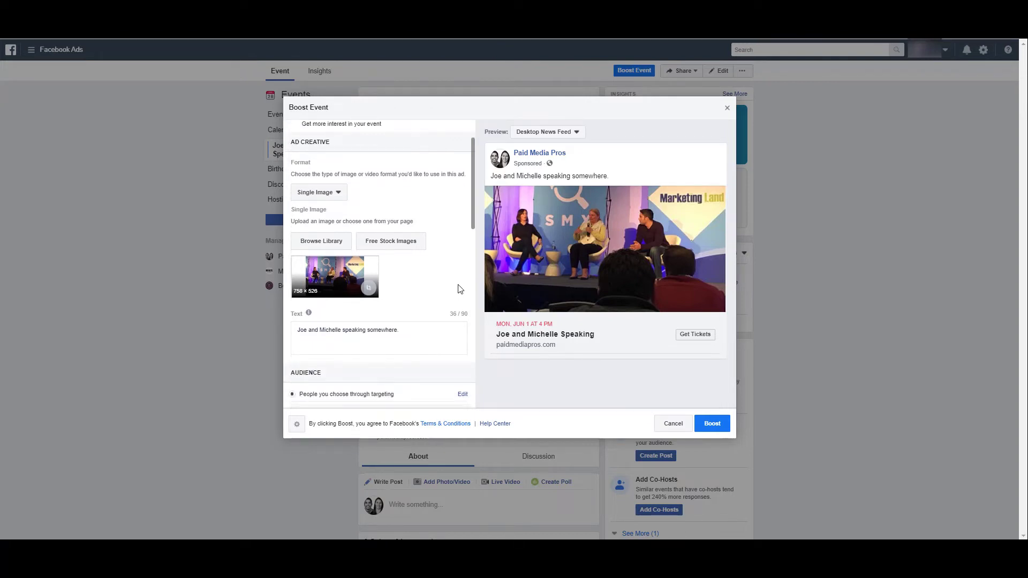
scroll(448, 271, down, 1)
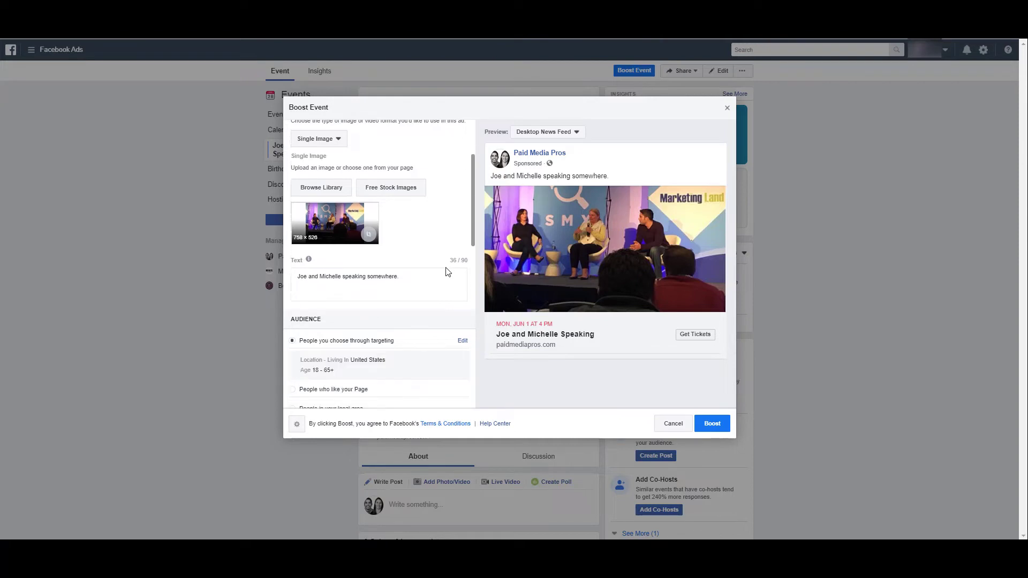
scroll(446, 267, down, 1)
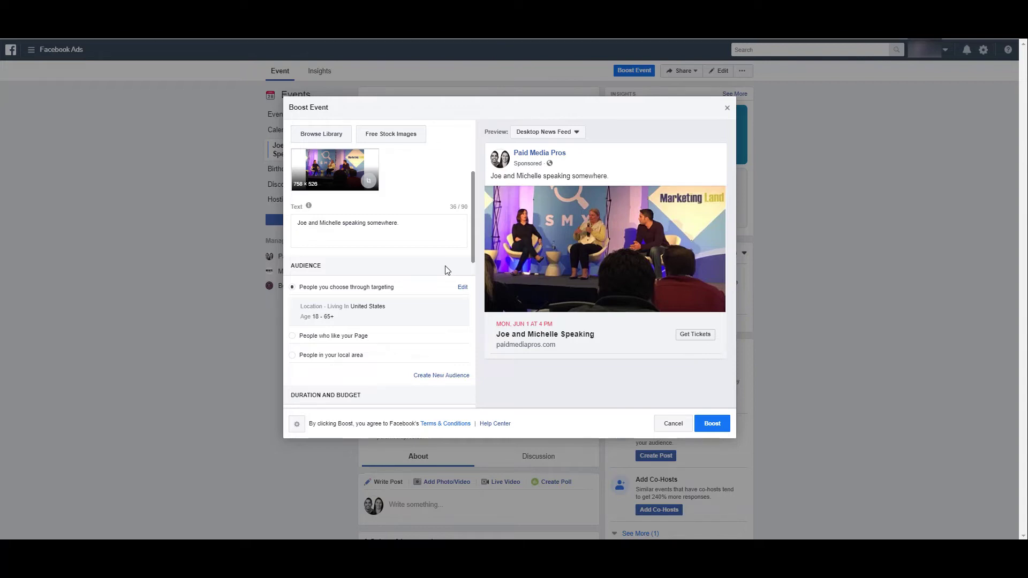
scroll(446, 264, down, 2)
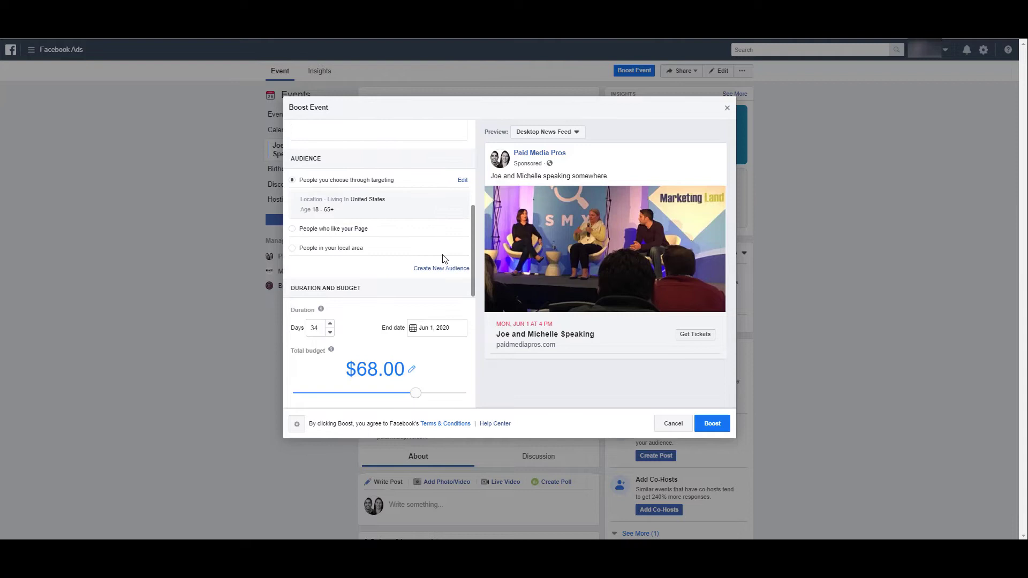
click(341, 236)
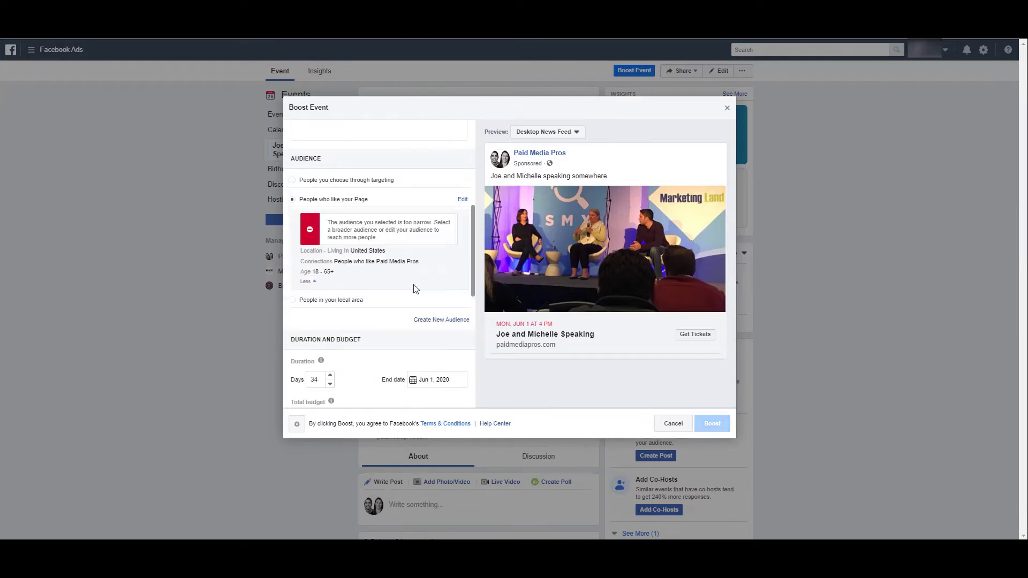
click(417, 292)
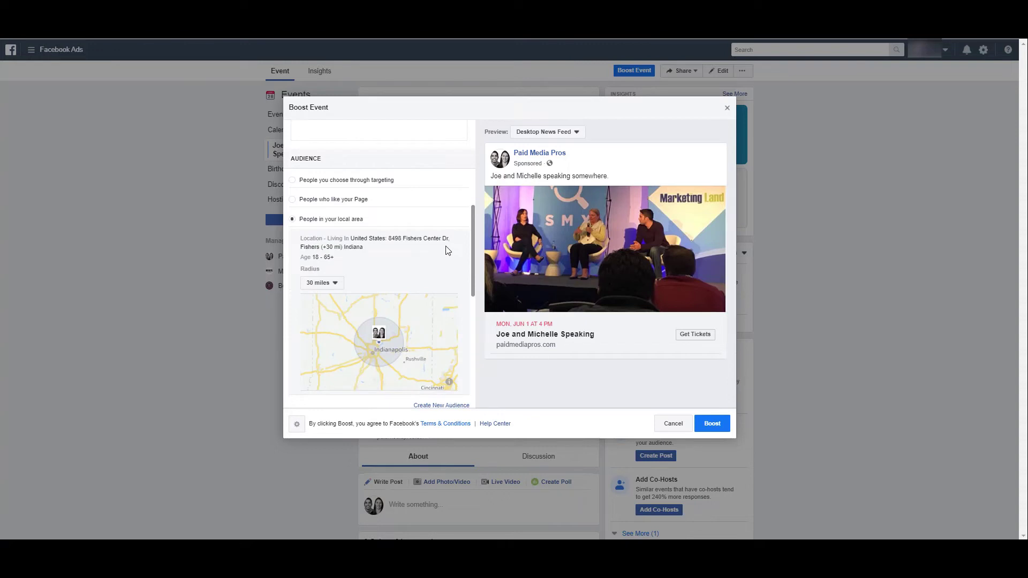
click(345, 181)
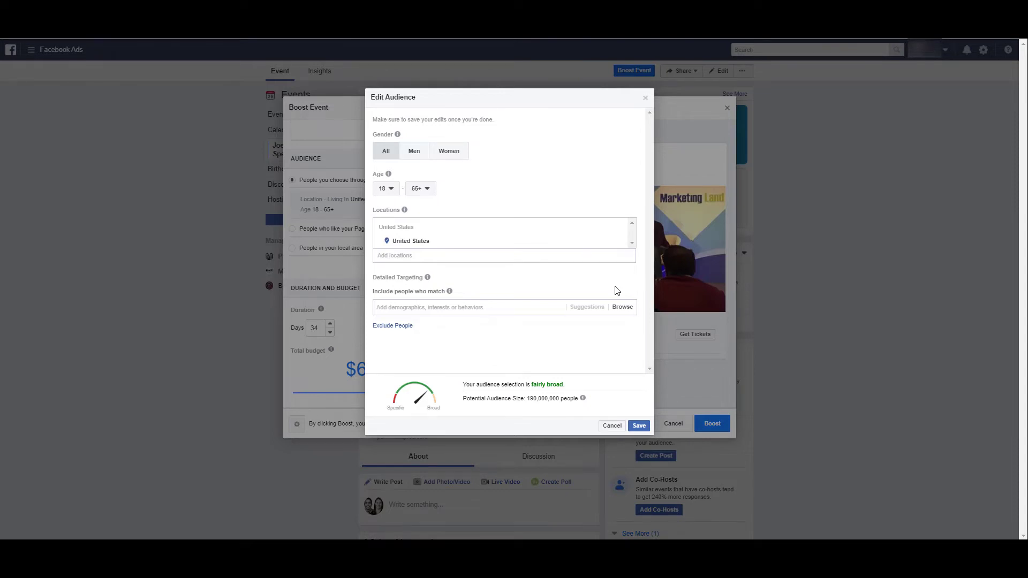
click(612, 426)
scroll(427, 256, down, 3)
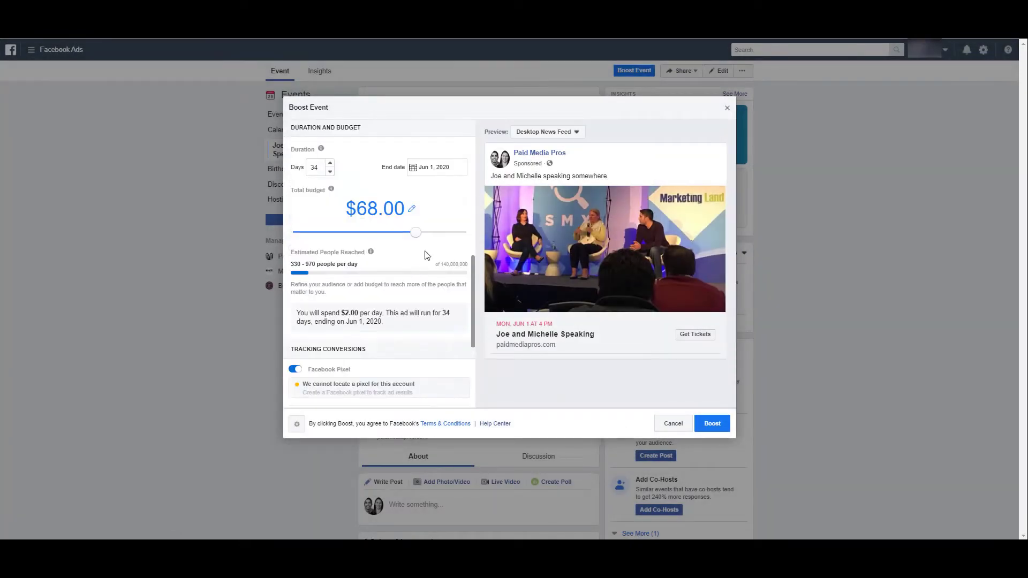
scroll(432, 212, down, 1)
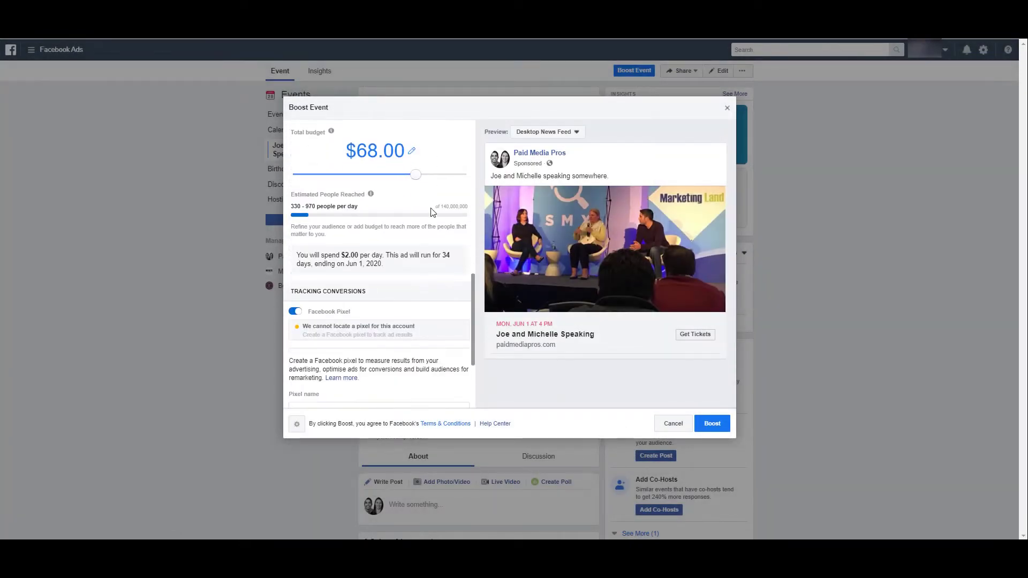
scroll(433, 211, down, 2)
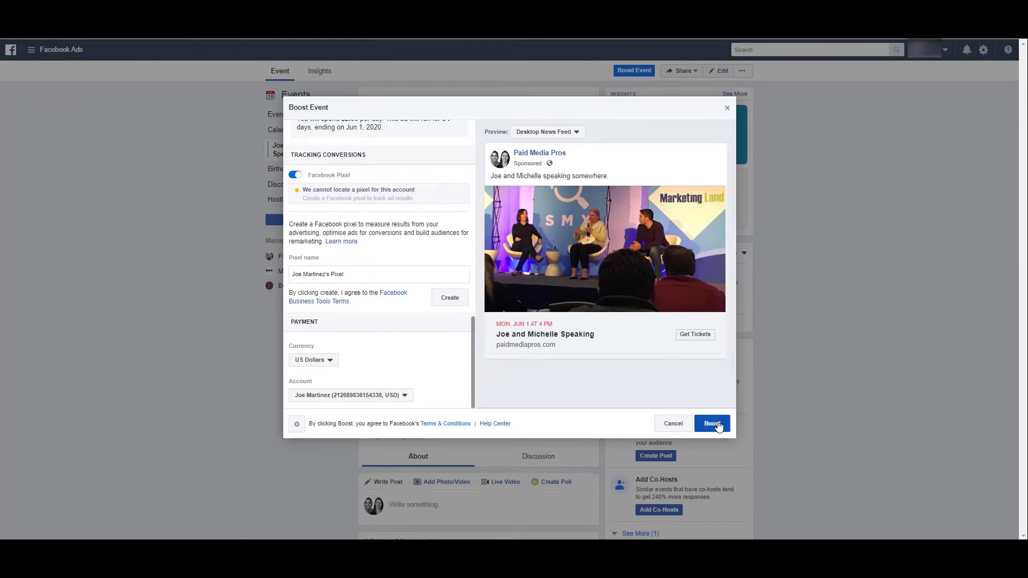
Step: Cancel the event boost without saving, reopen it, and cancel it again
click(675, 424)
click(553, 246)
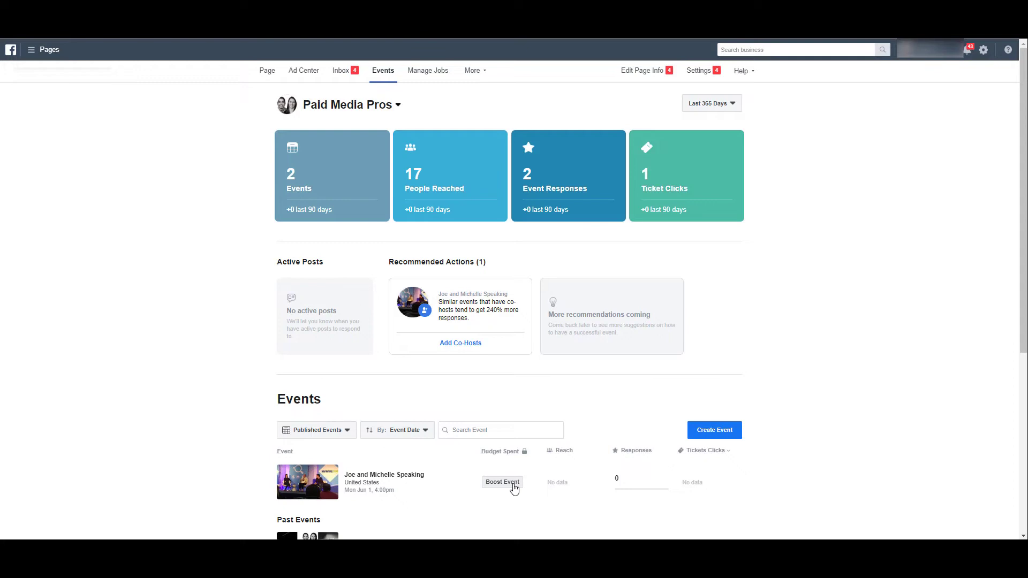
click(511, 484)
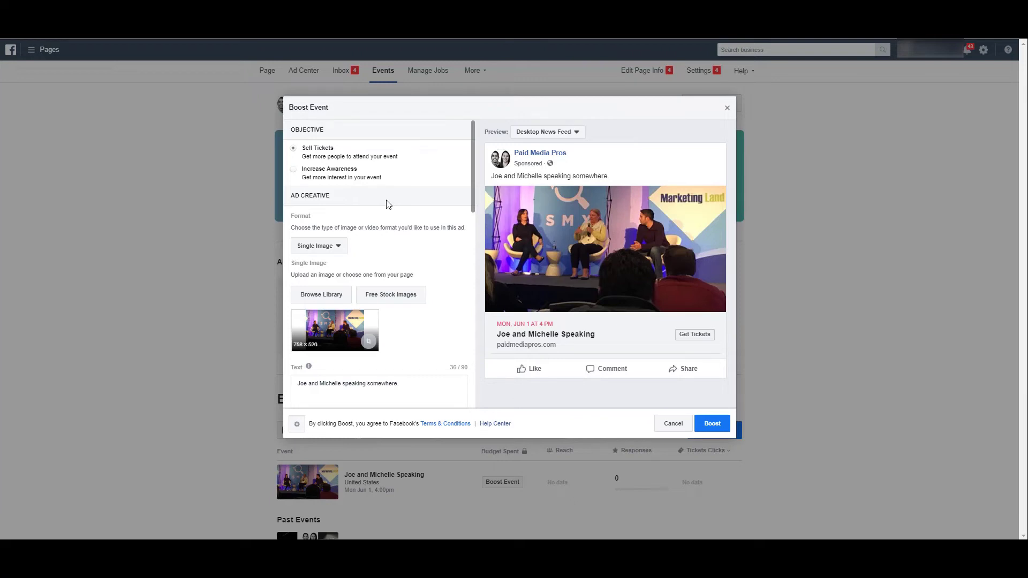
click(669, 424)
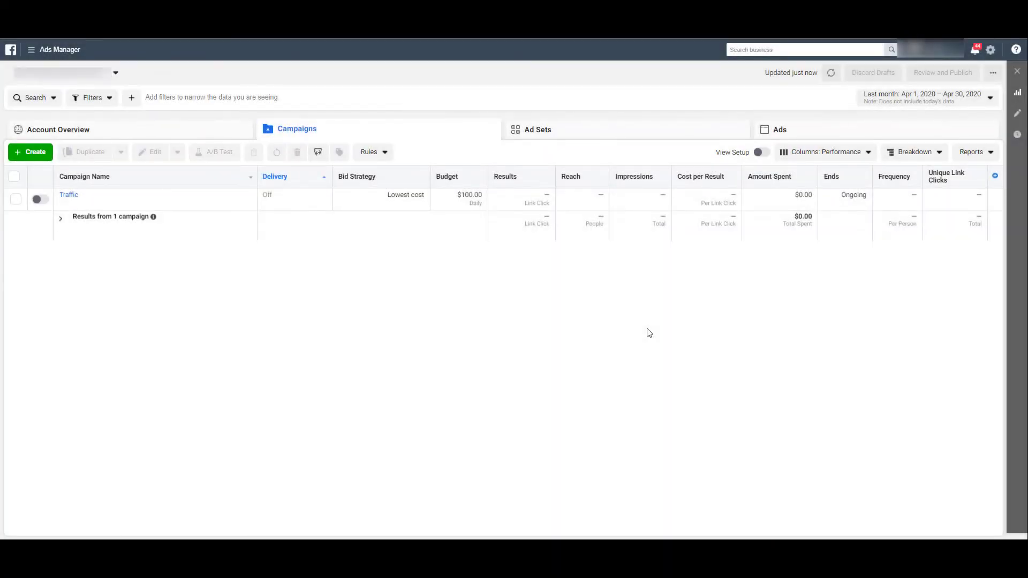
Step: Create an Engagement campaign for Event responses, review the ad set, and proceed to the ad
click(35, 152)
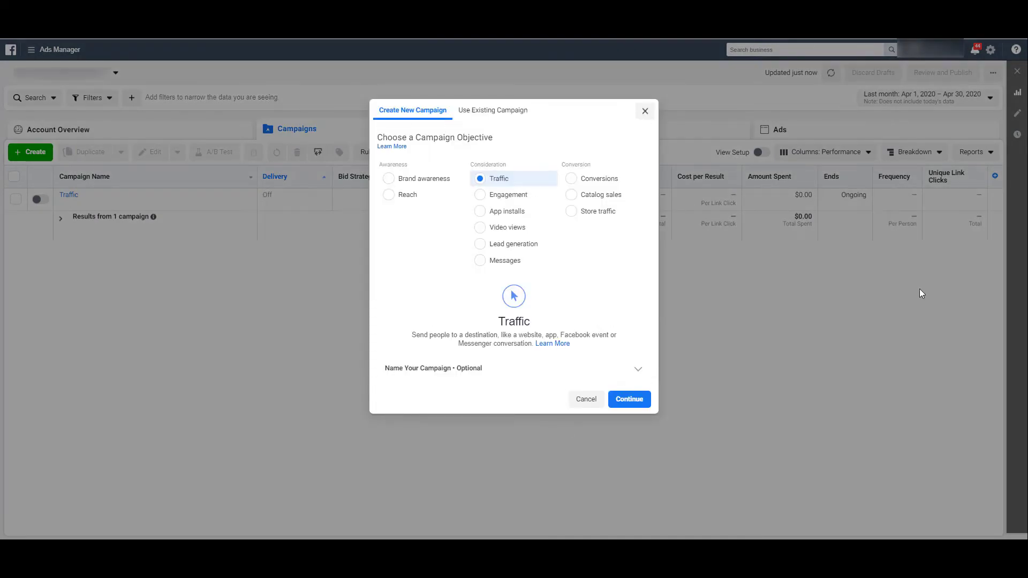
click(511, 198)
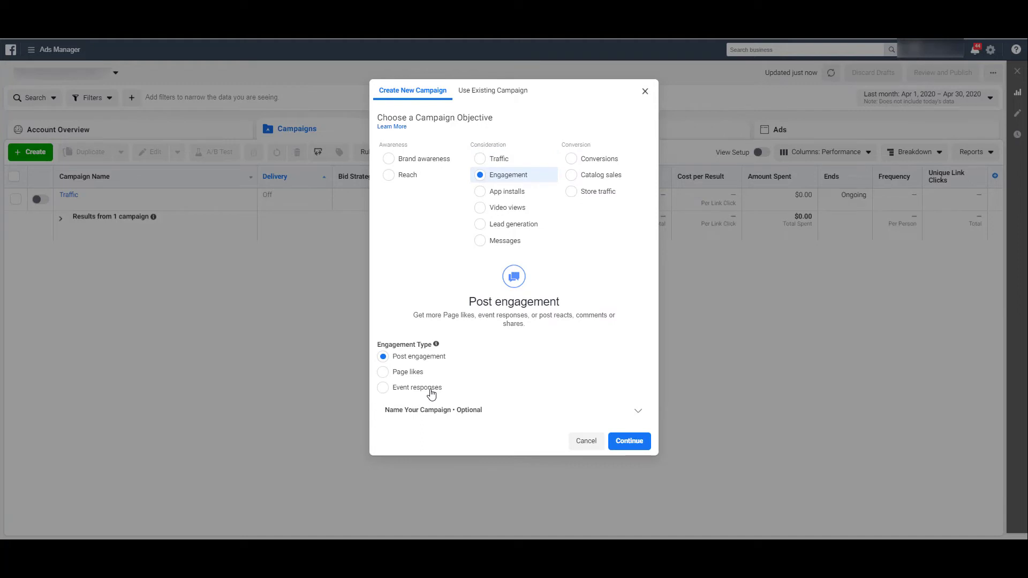
click(431, 393)
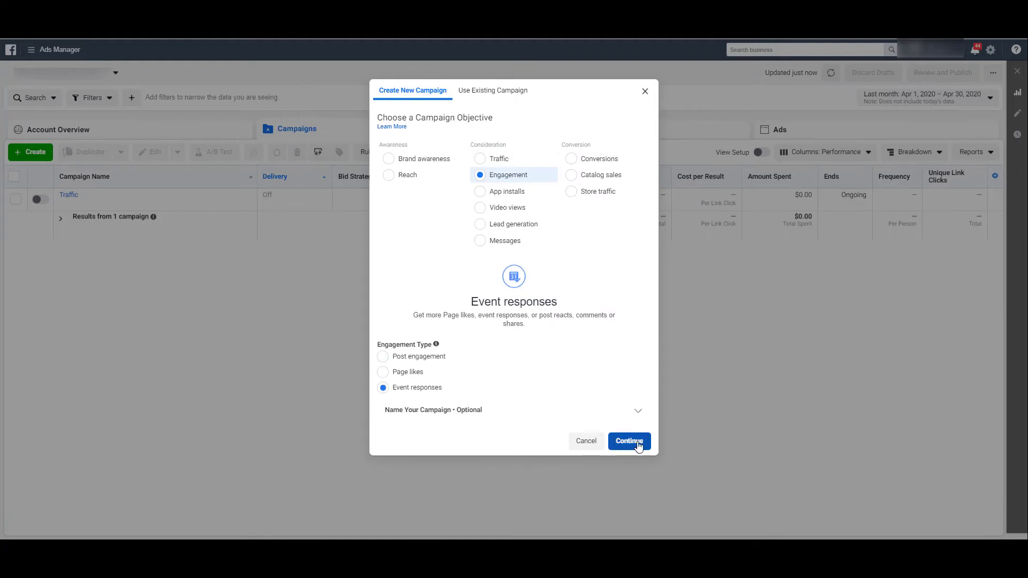
click(629, 441)
scroll(757, 206, down, 3)
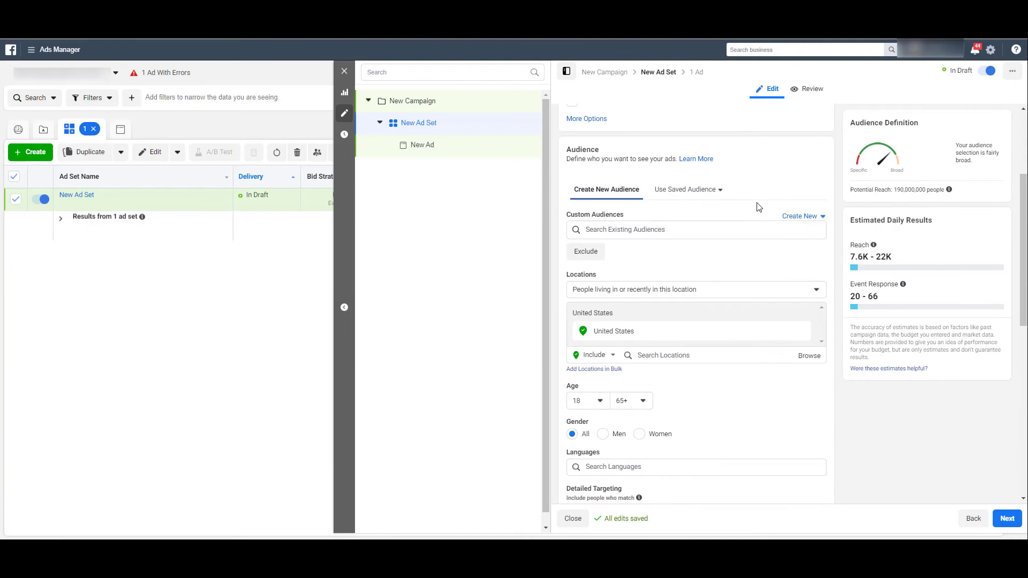
scroll(752, 212, up, 3)
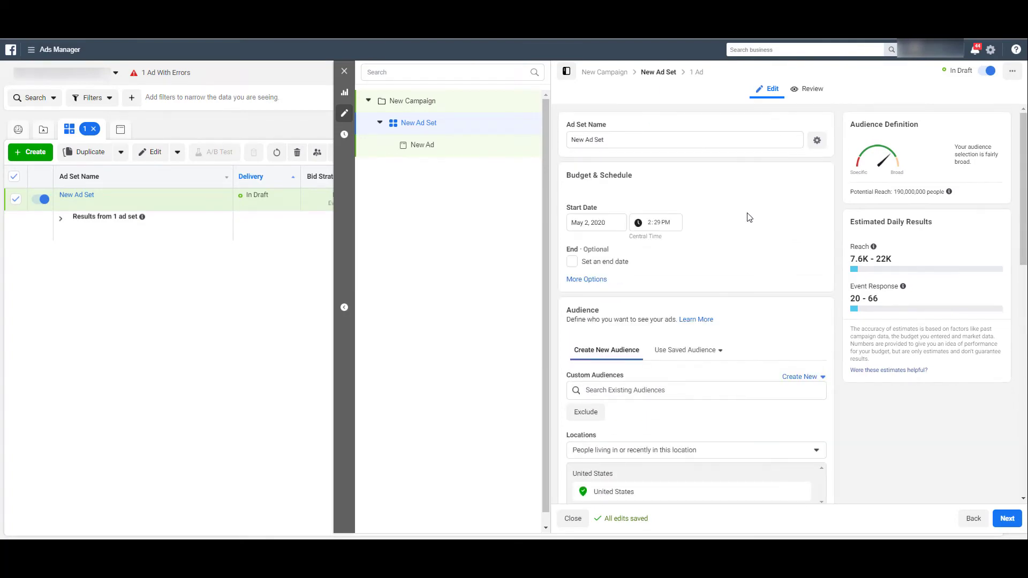
scroll(749, 217, down, 15)
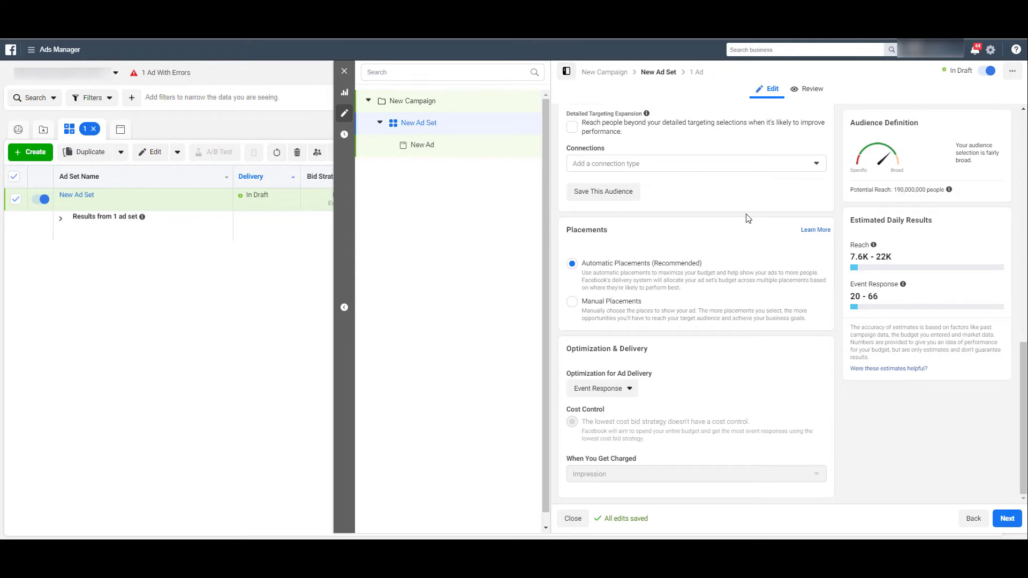
click(1006, 519)
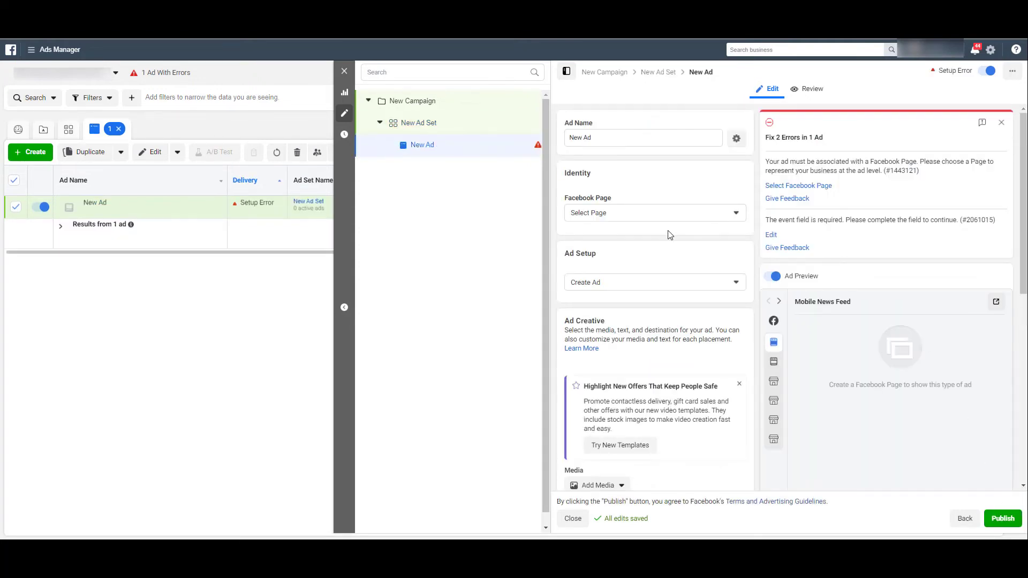
Step: Set the ad's page to Paid Media Pros and its event to Joe and Michelle Speaking
click(665, 213)
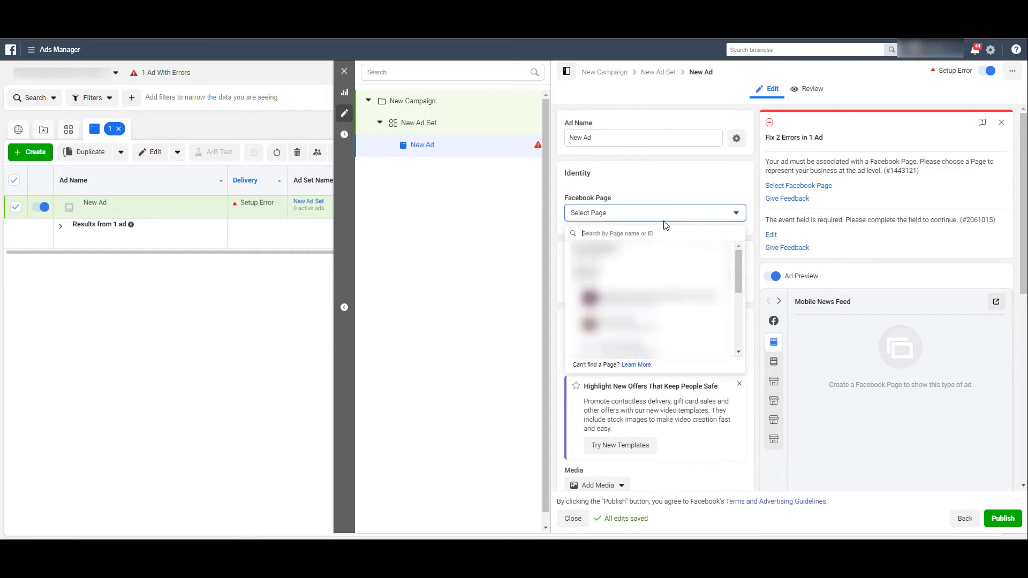
click(669, 298)
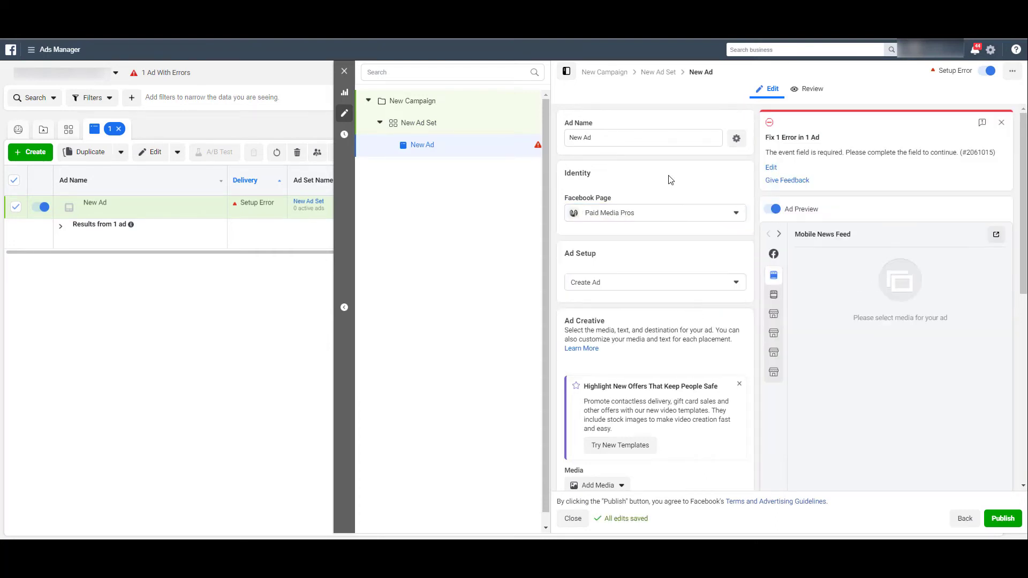
scroll(668, 179, down, 1)
scroll(668, 179, down, 5)
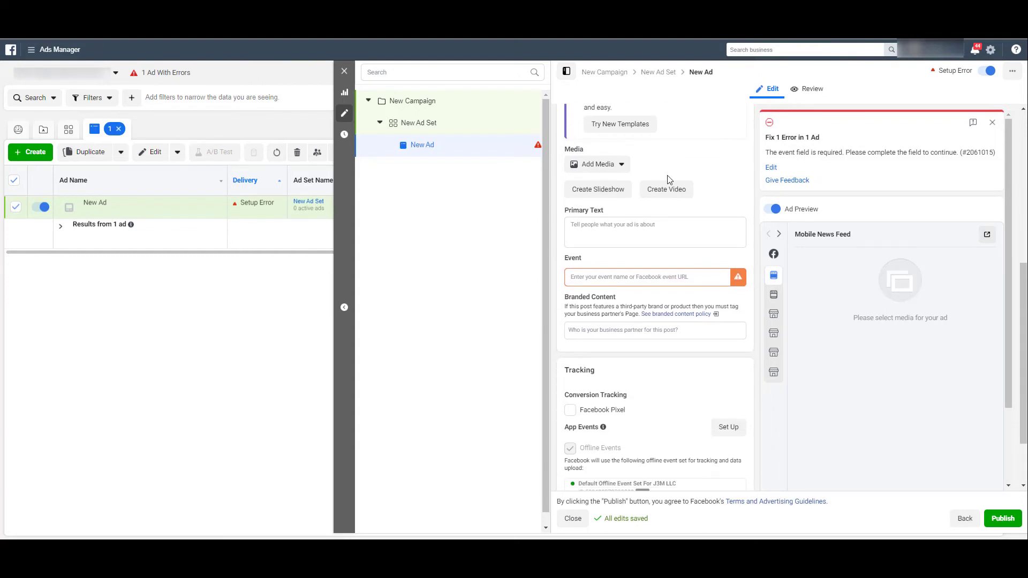
click(688, 275)
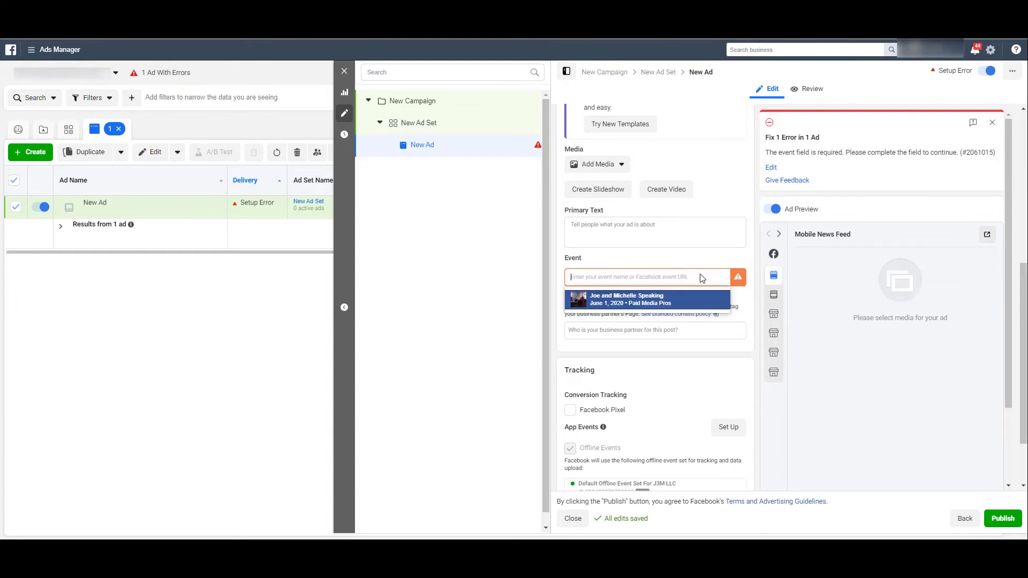
click(705, 299)
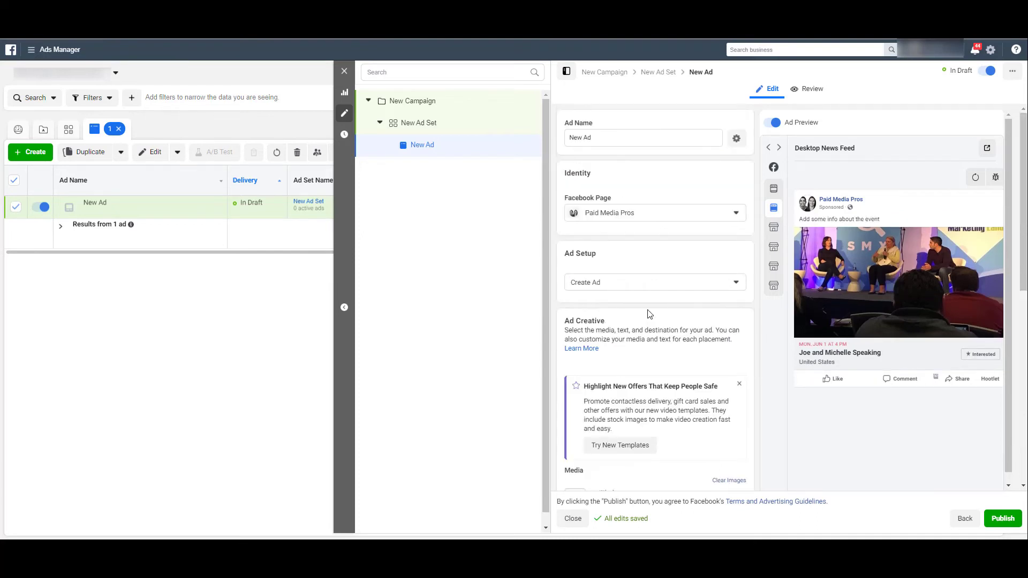
scroll(649, 316, down, 4)
scroll(649, 314, down, 3)
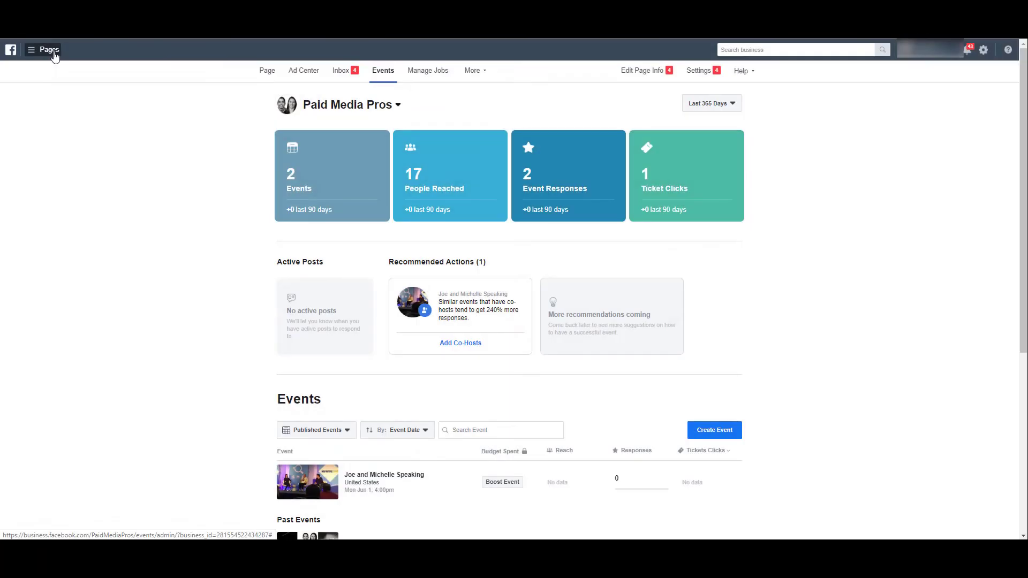
Step: Go to Business Manager's Audiences page and begin a new Custom Audience
click(53, 52)
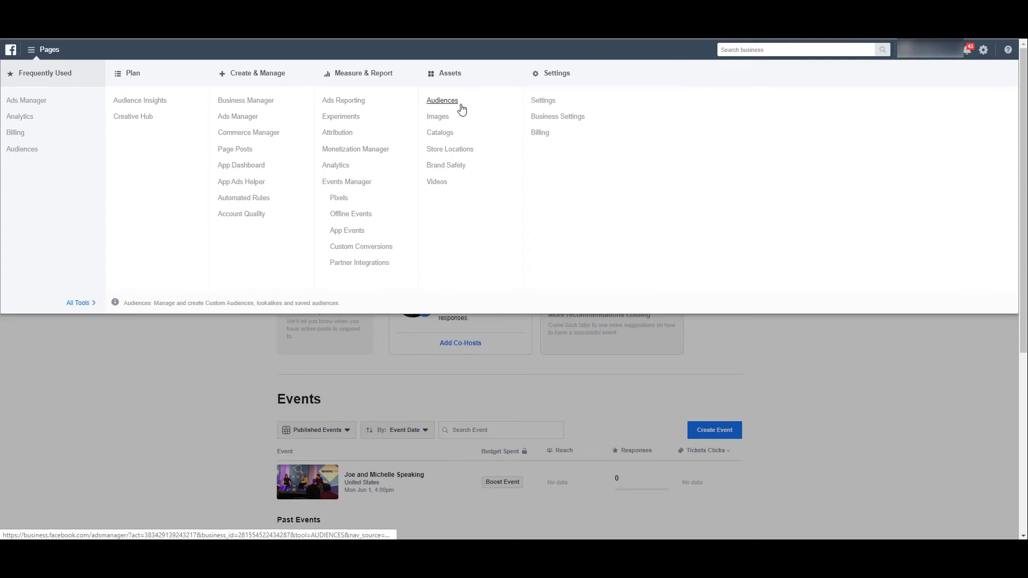
click(442, 100)
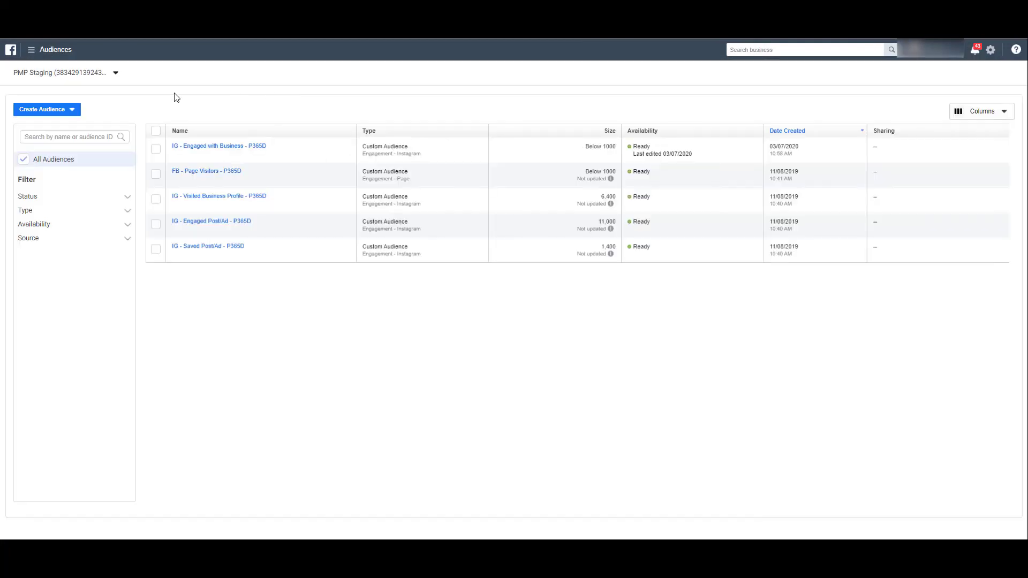
click(65, 111)
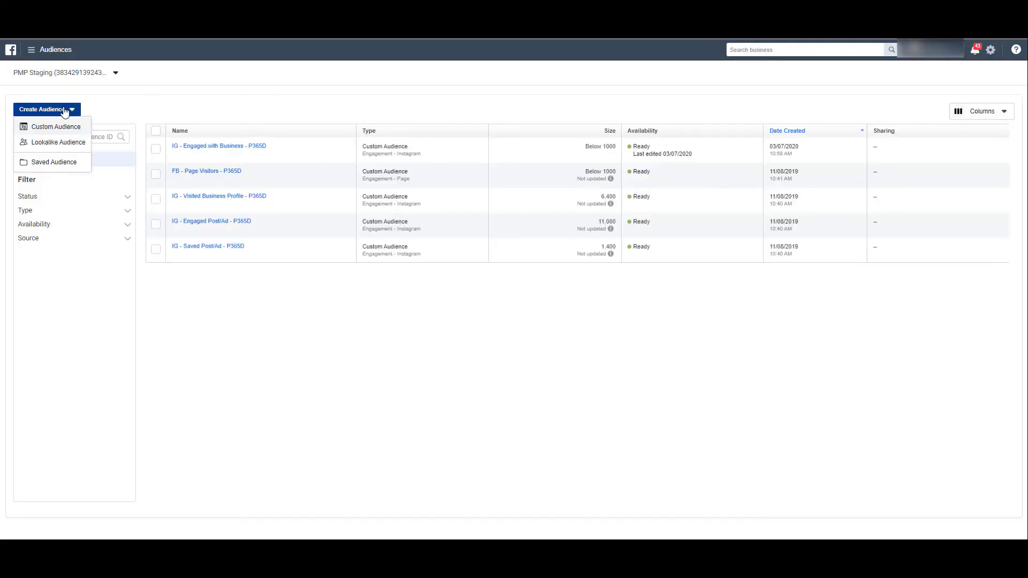
click(70, 128)
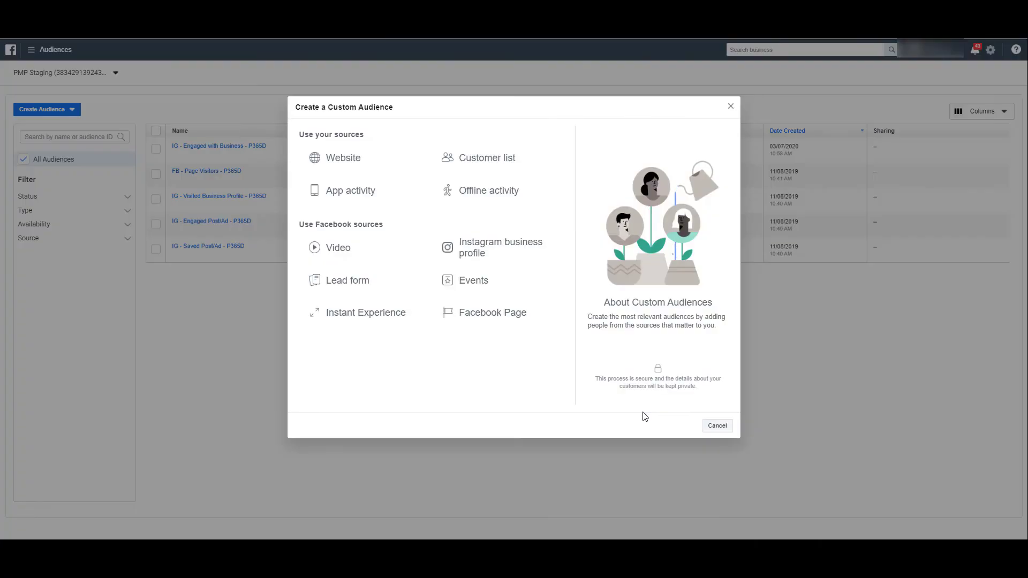
Step: Use Events as the audience source, removing the Joe and Michelle Speaking event so all Paid Media Pros events count
click(505, 284)
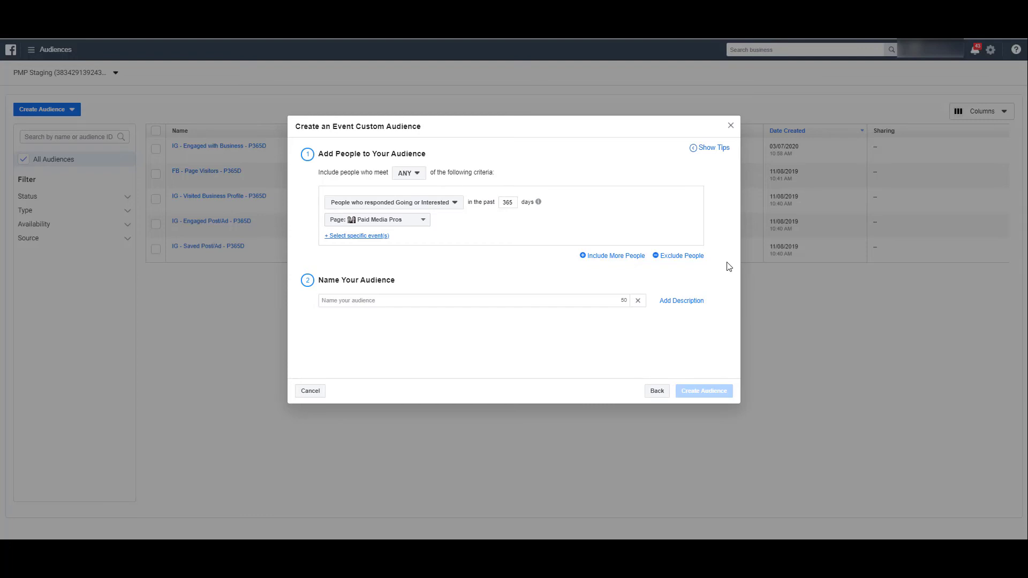
click(367, 236)
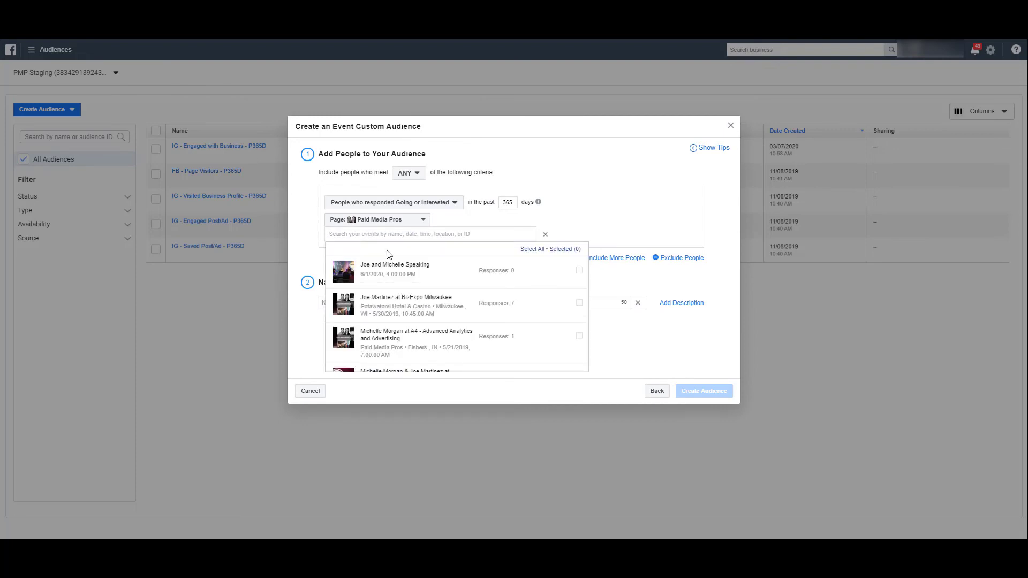
click(409, 272)
click(632, 239)
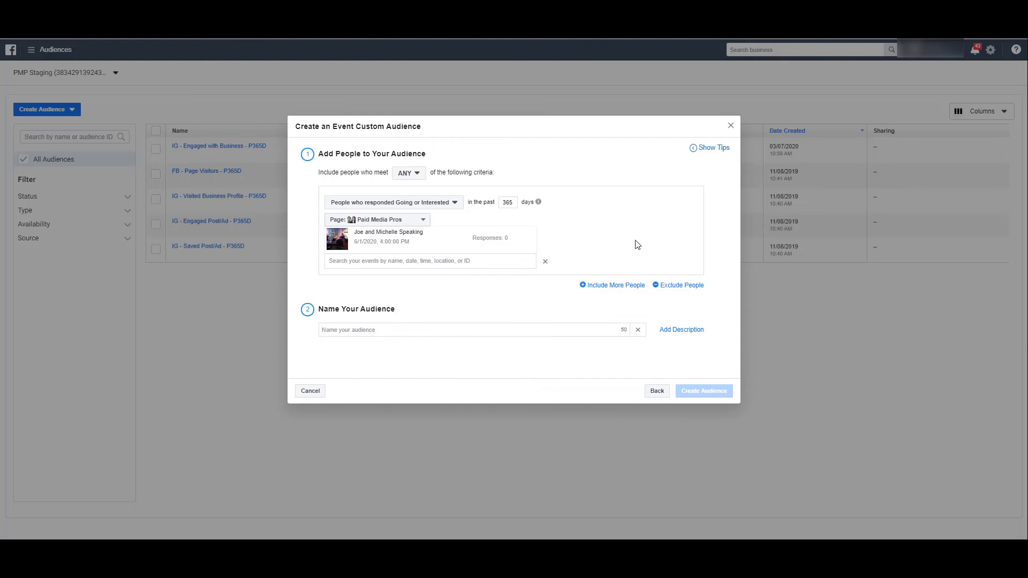
click(545, 263)
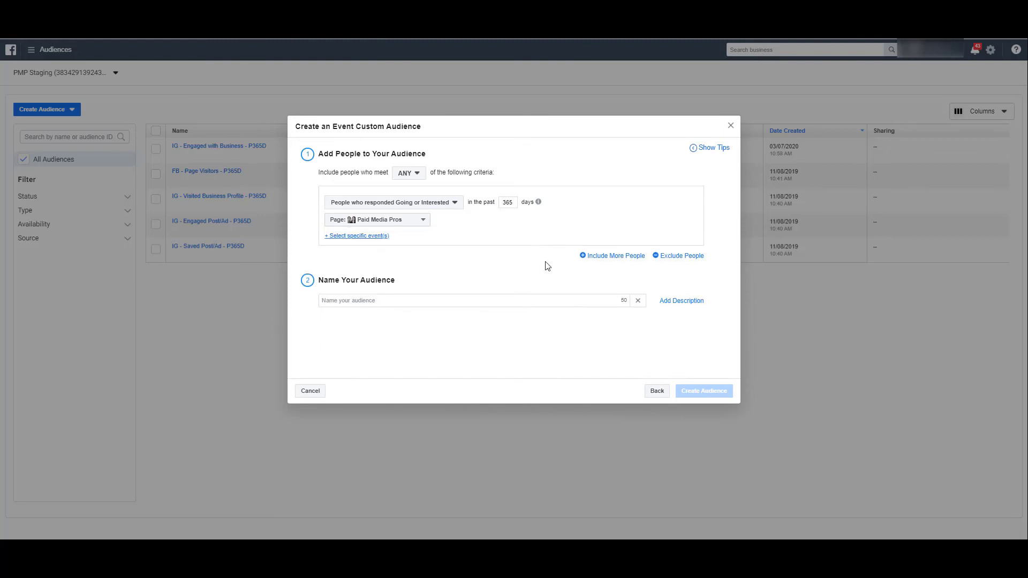
click(455, 203)
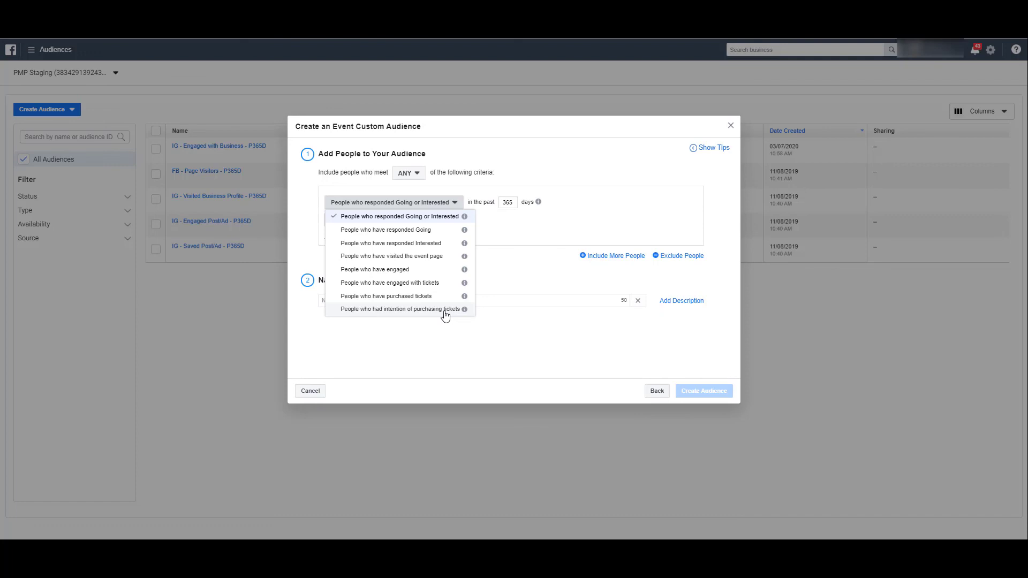
click(452, 301)
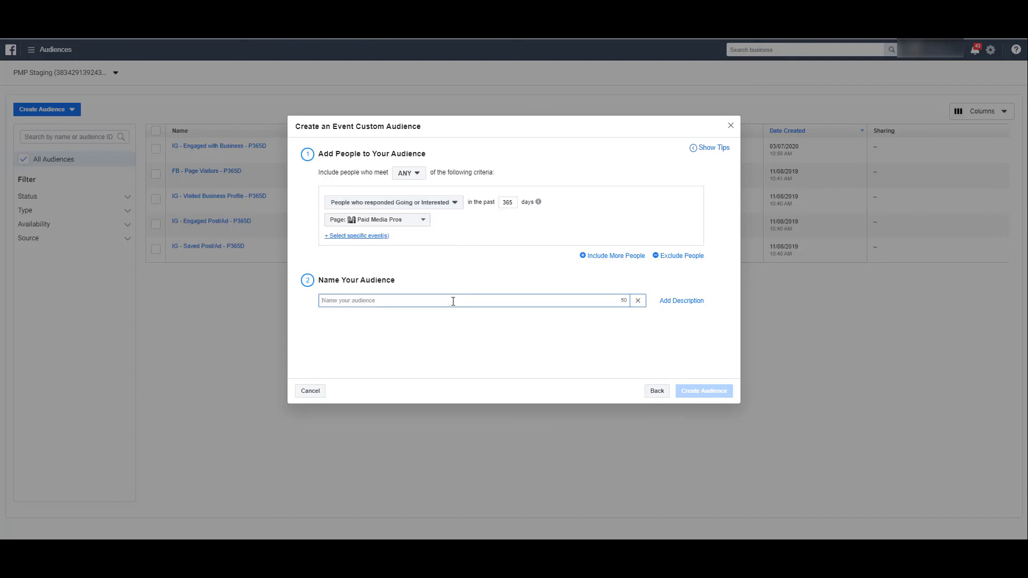
Step: Enter 'EVENT - Going or Interested' as the event custom audience's name
text(EVENT - Going or Interested)
click(511, 365)
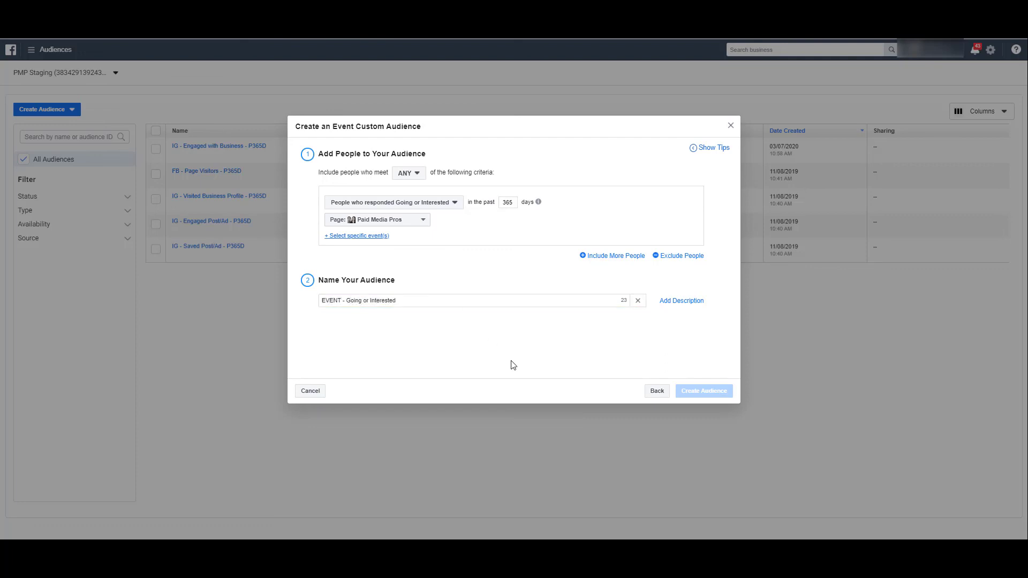